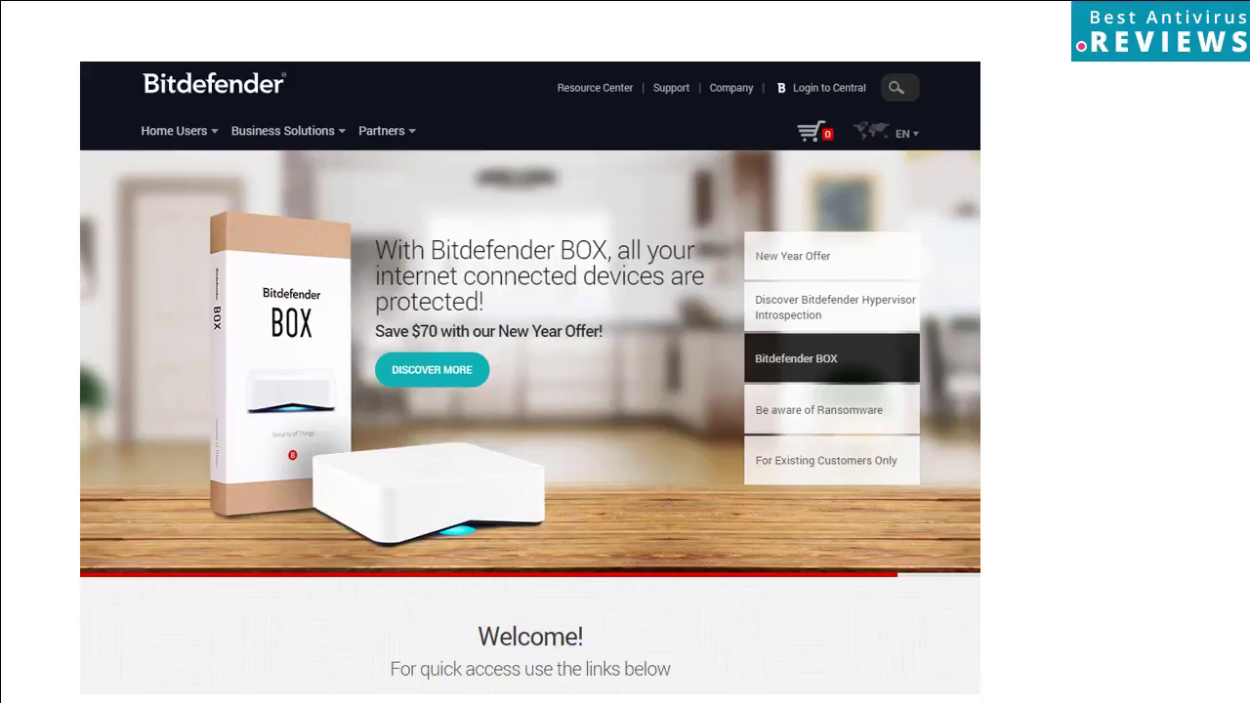
key("Right")
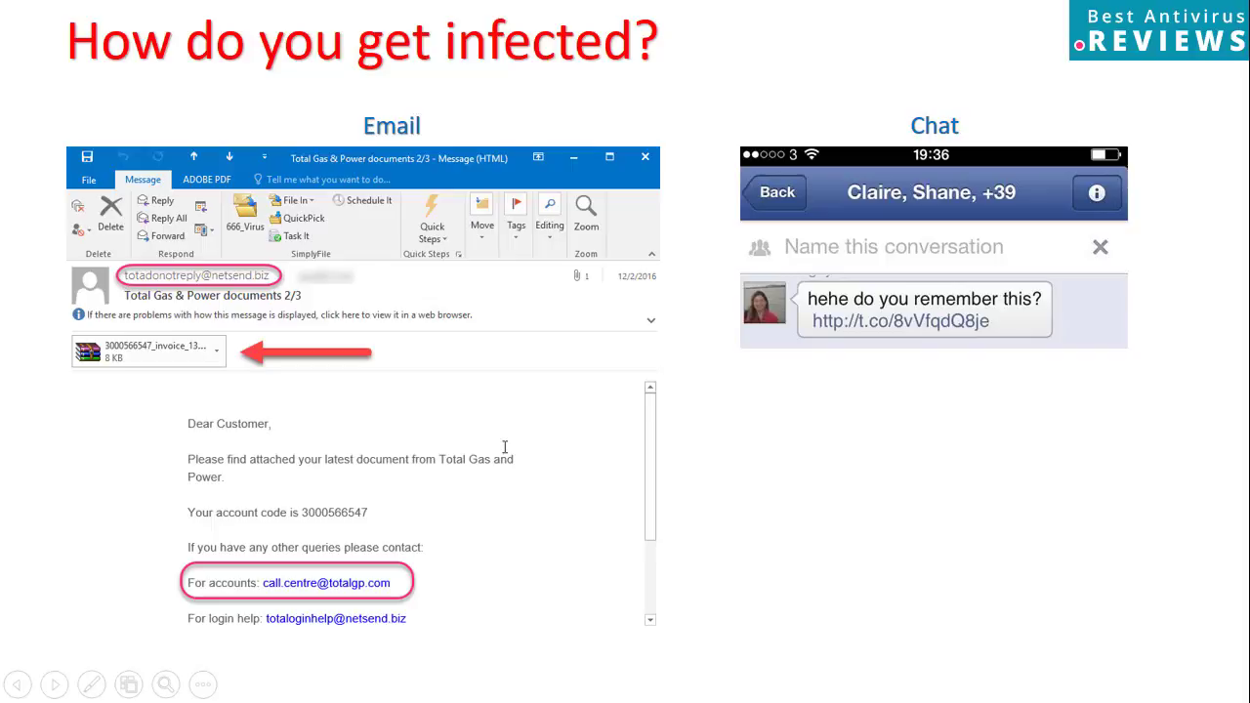
key("Right")
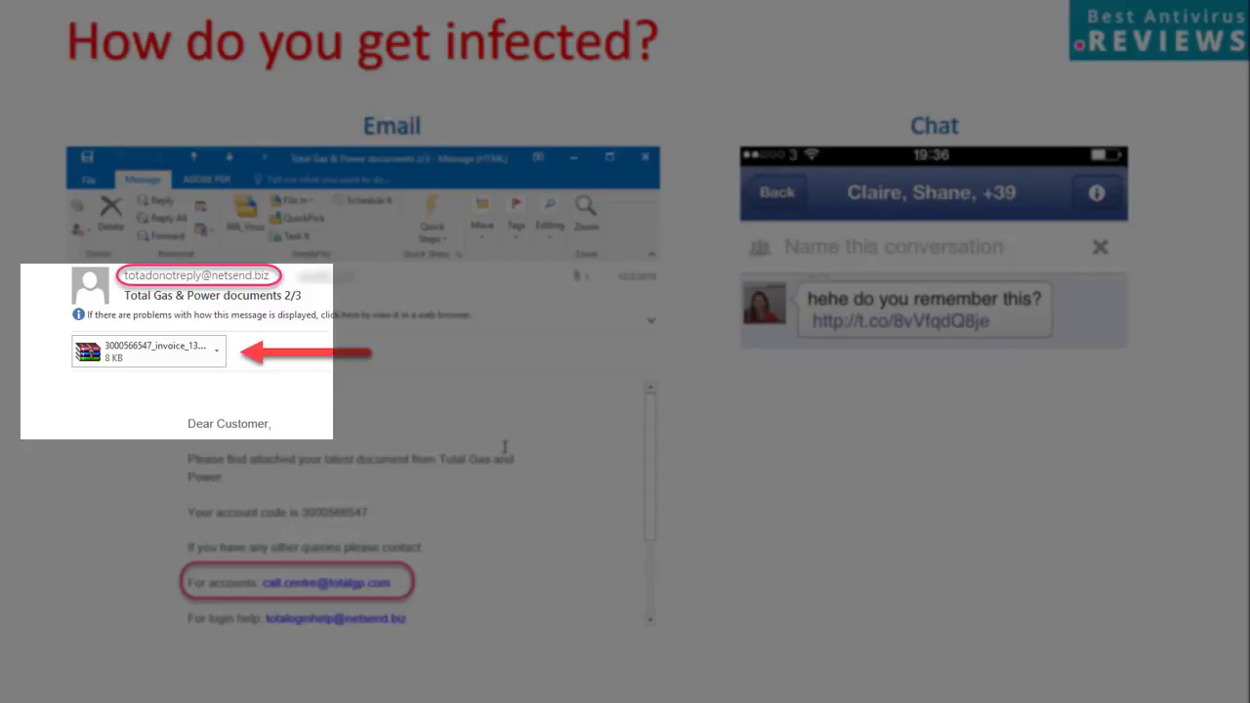
key("Right")
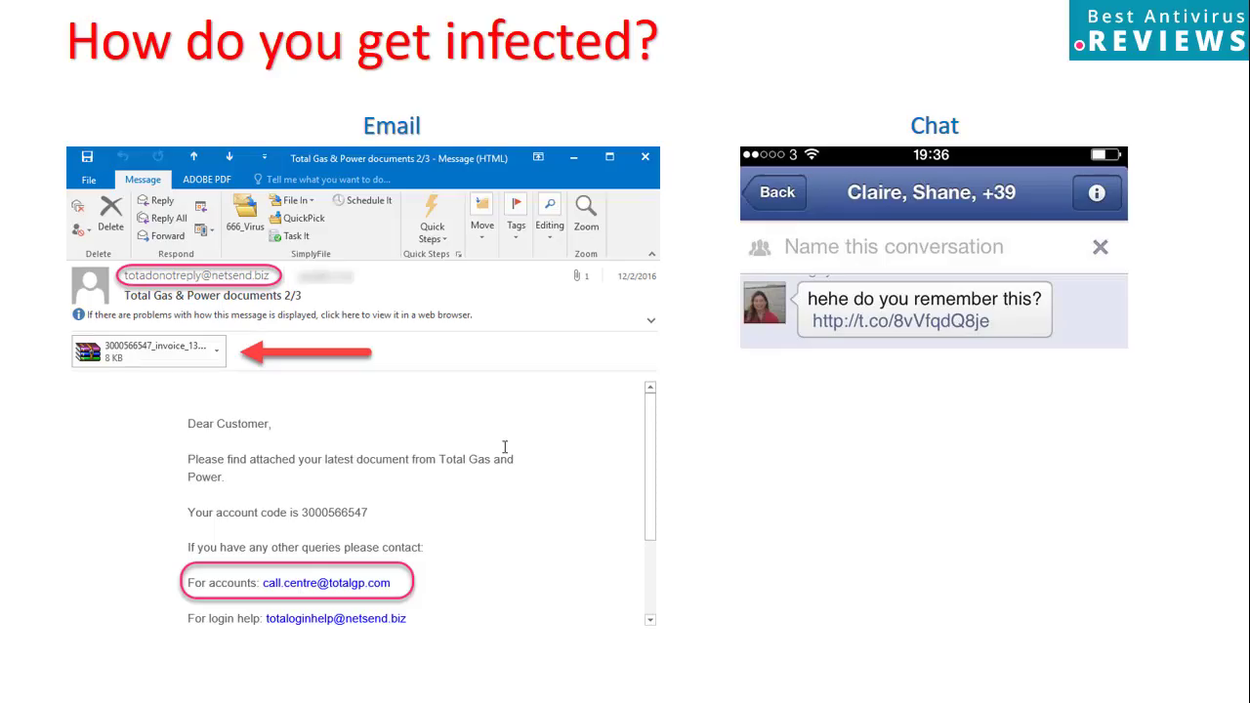
key("Right")
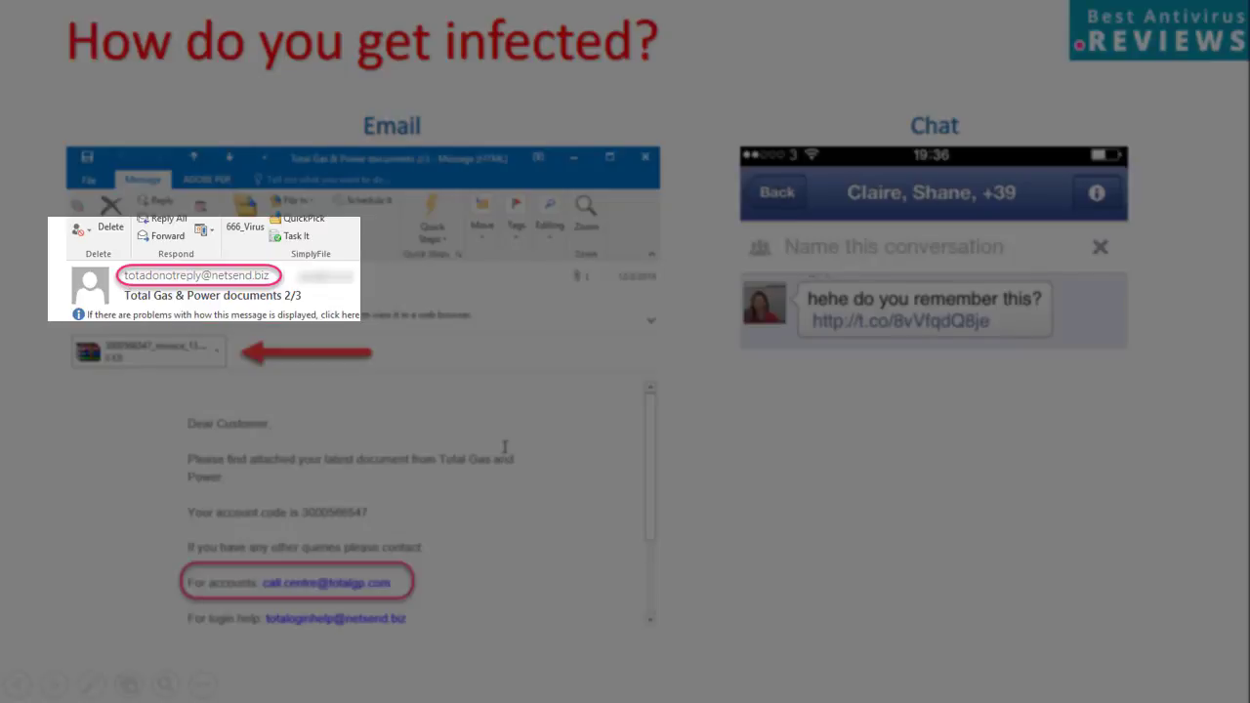
key("Right")
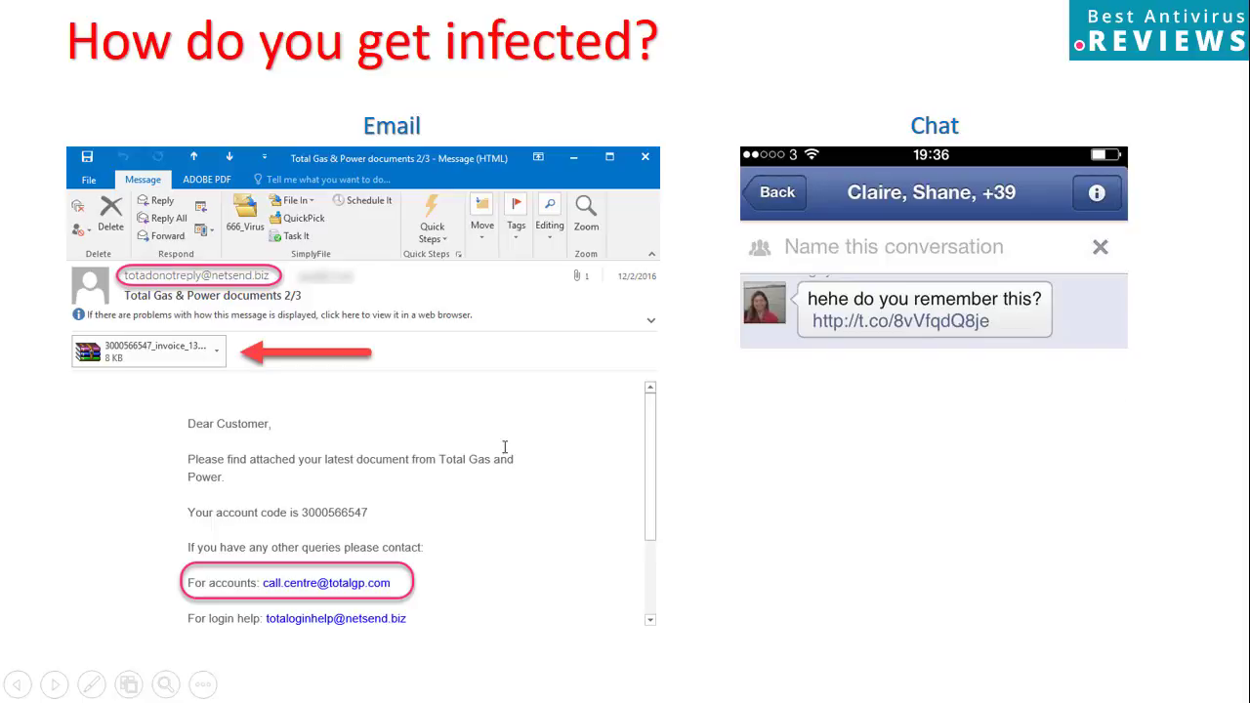
Advance the slideshow to the Web infection example slide
key("Right")
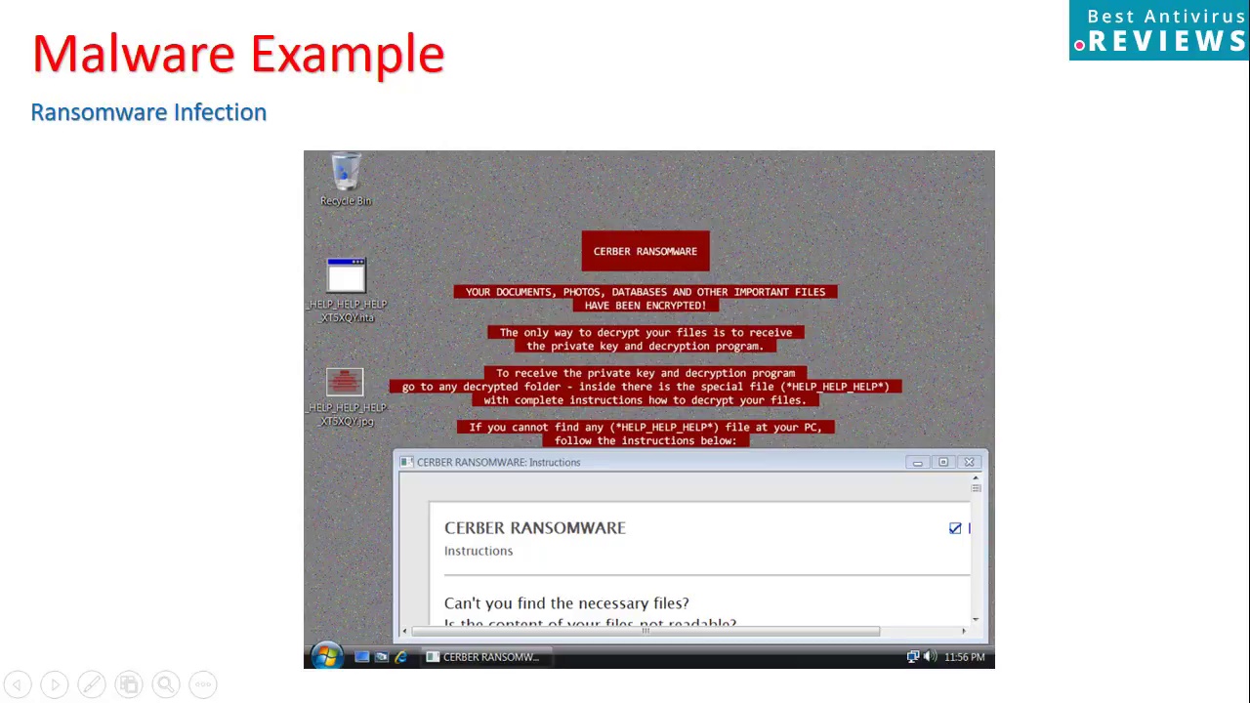
Advance to the Our Test slide about the 1,000 most recent malware samples
key("Right")
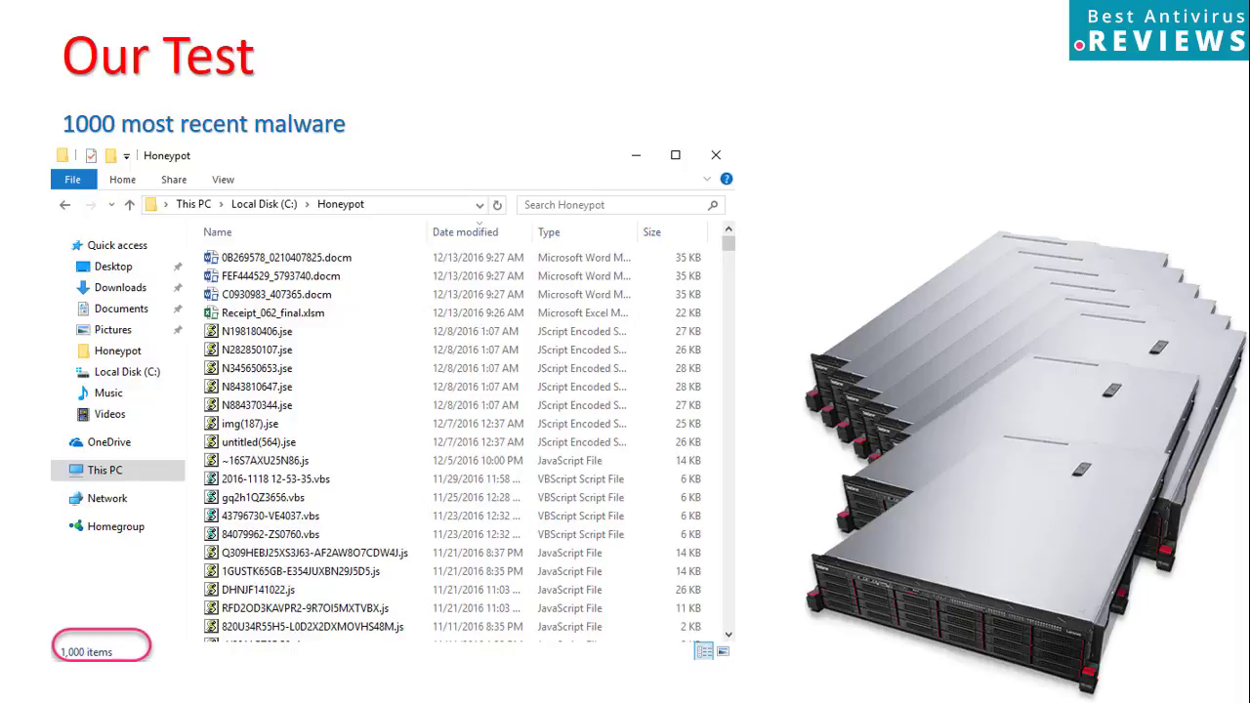
End the slide show and open the VirusTotal site in Chrome
key("Escape")
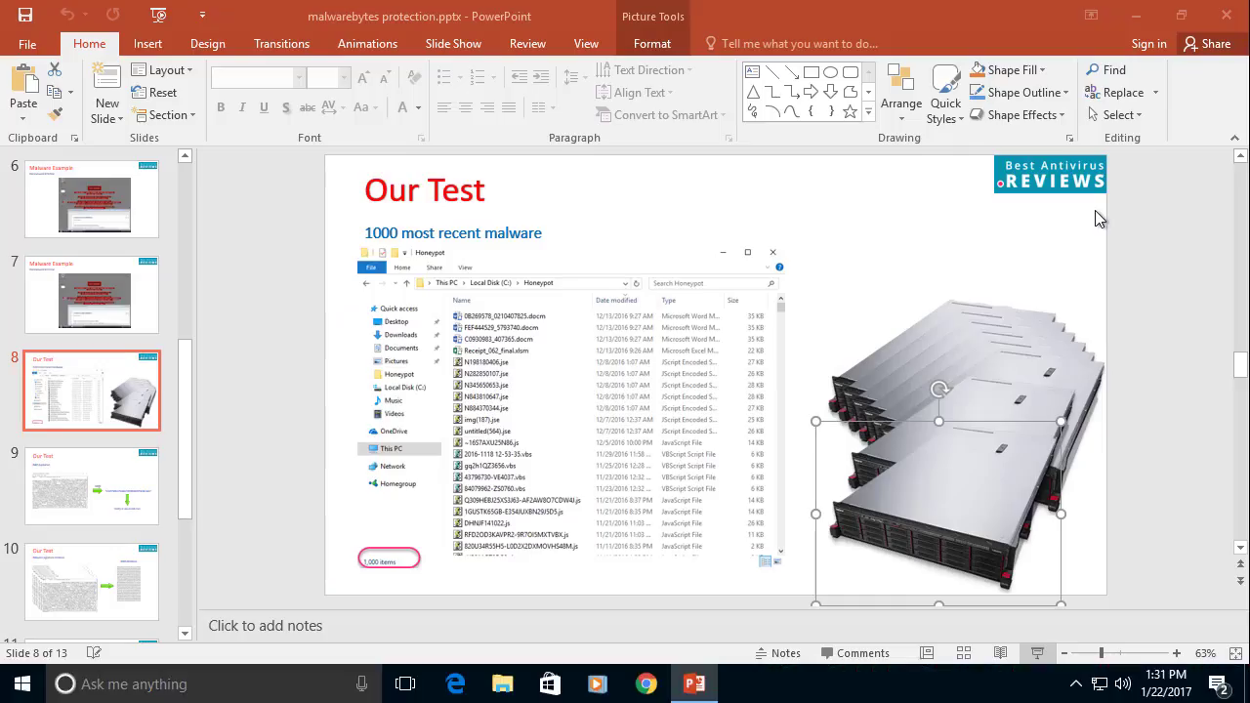
left_click(645, 684)
left_click(281, 83)
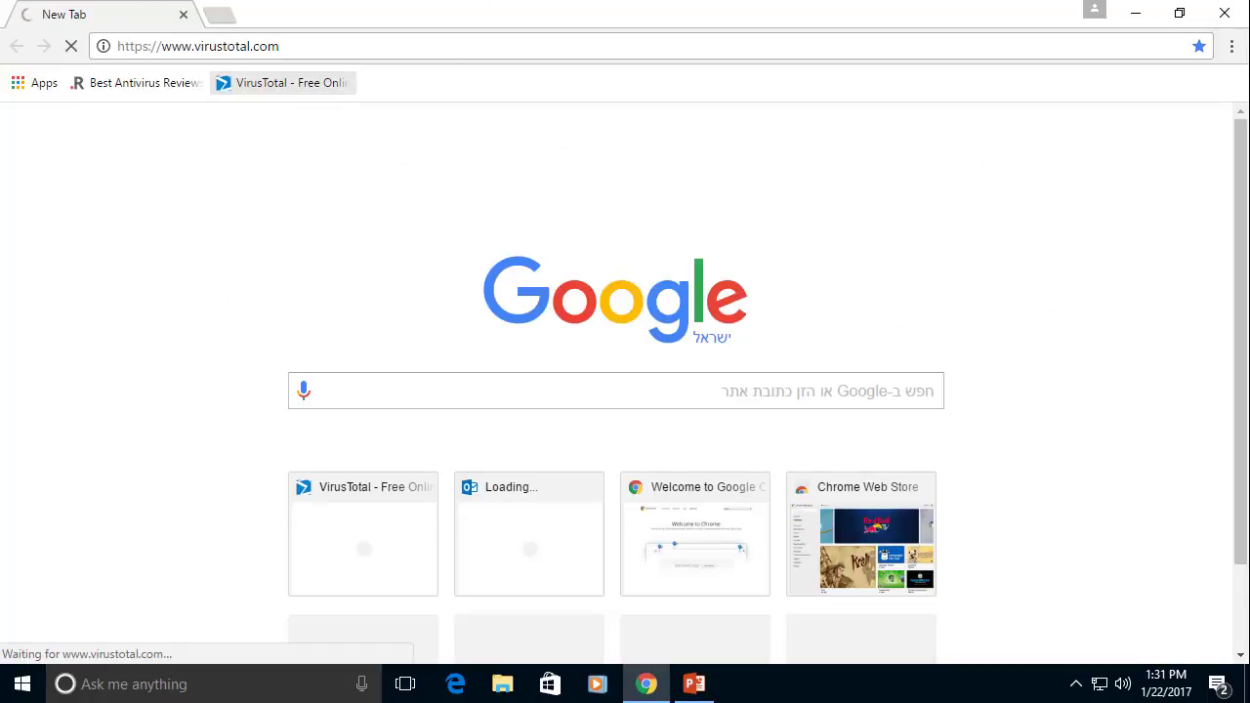
Upload ~16S7AXU25N86.js from the Honeypot folder to VirusTotal for scanning
left_click(795, 391)
scroll(313, 137, "down", 10)
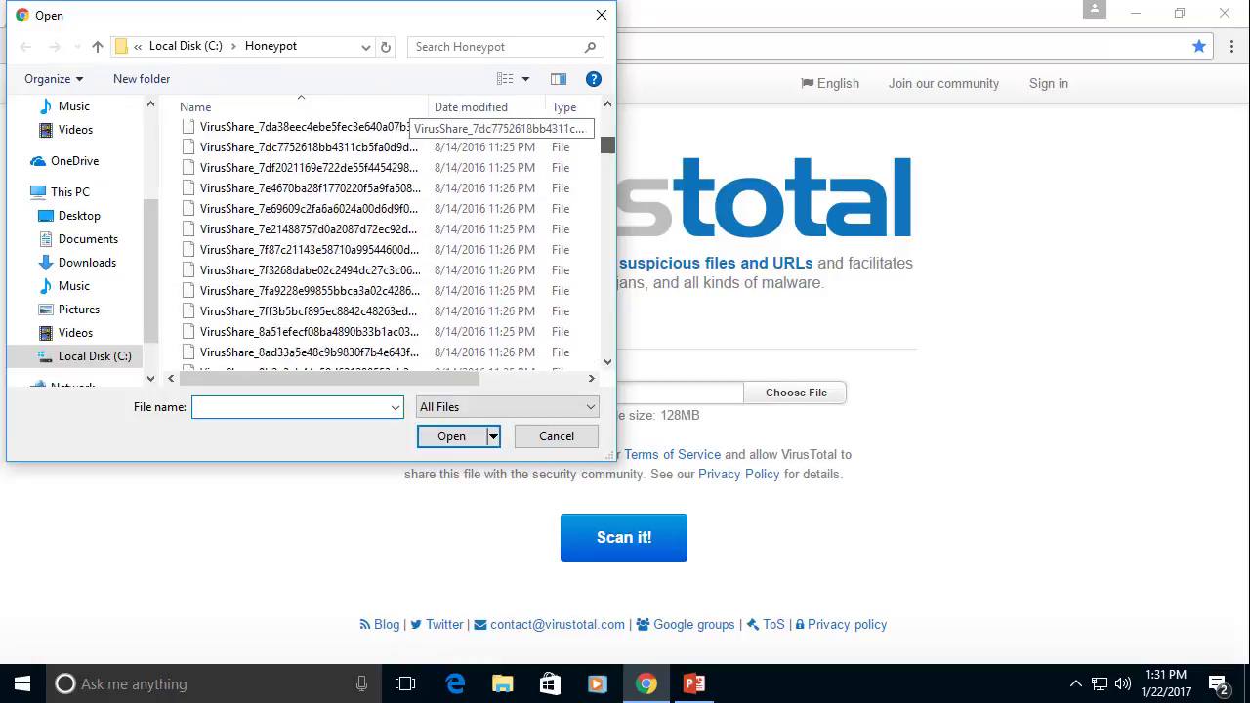
scroll(312, 137, "up", 10)
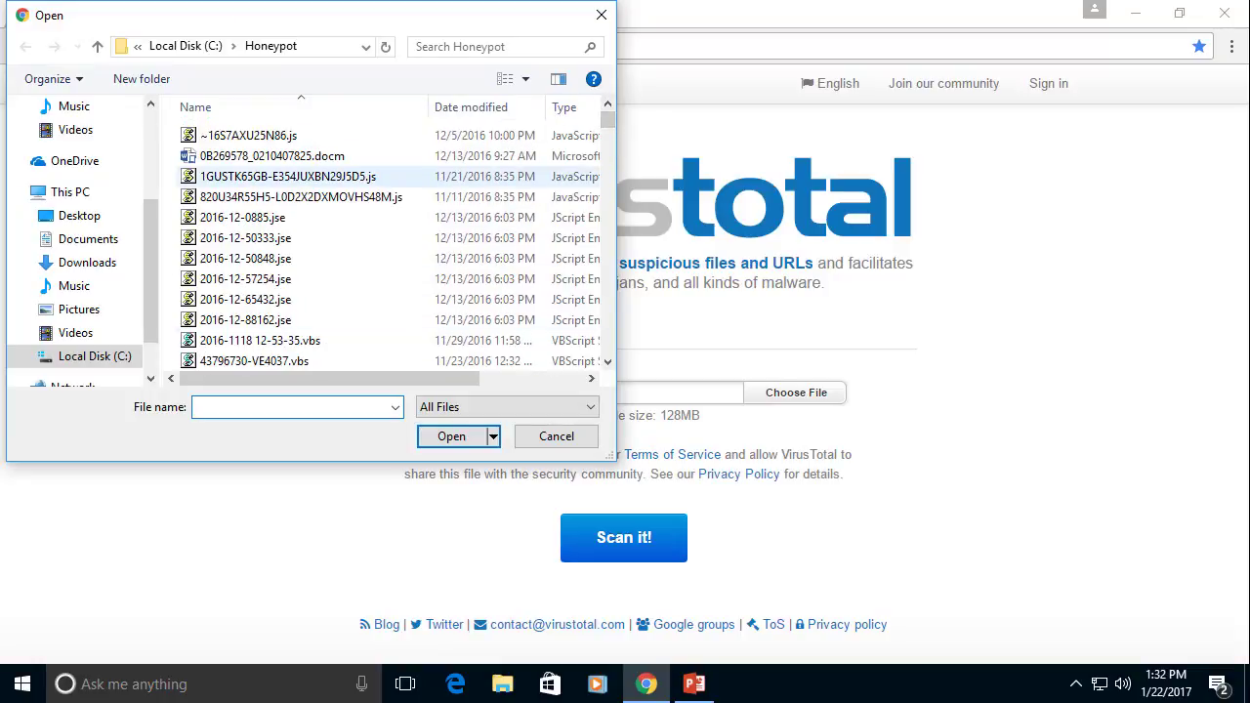
double_click(248, 135)
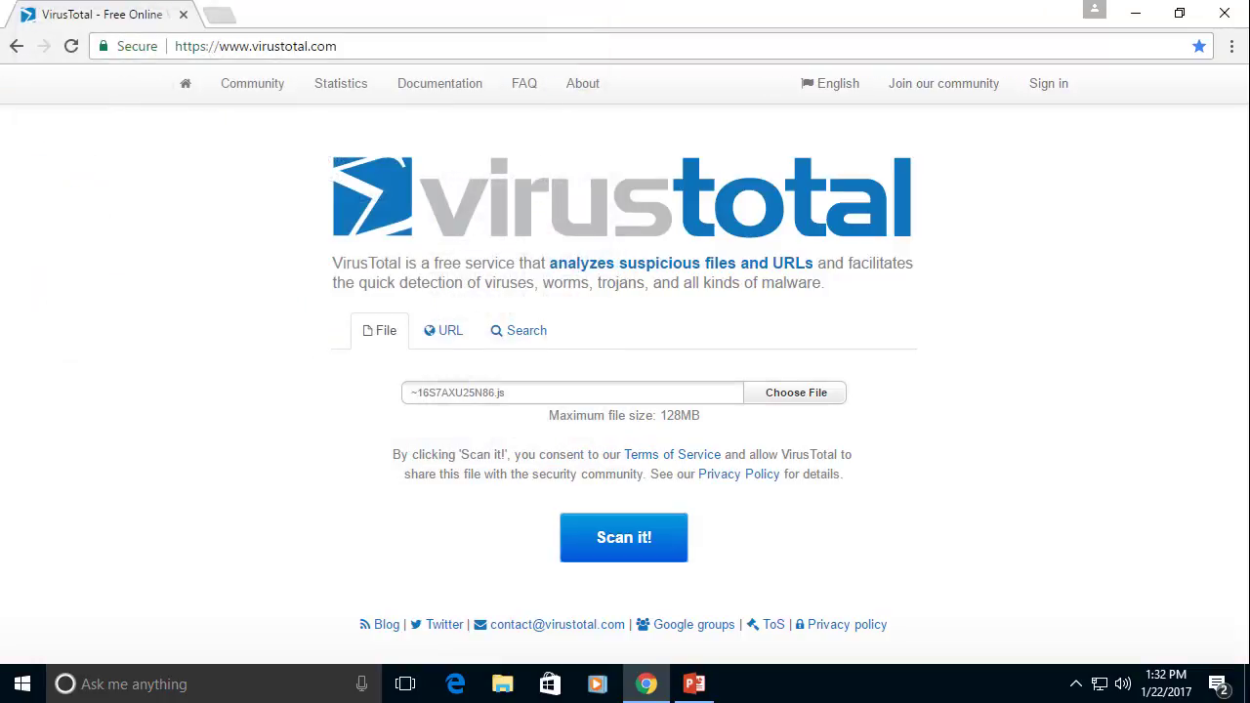
left_click(623, 537)
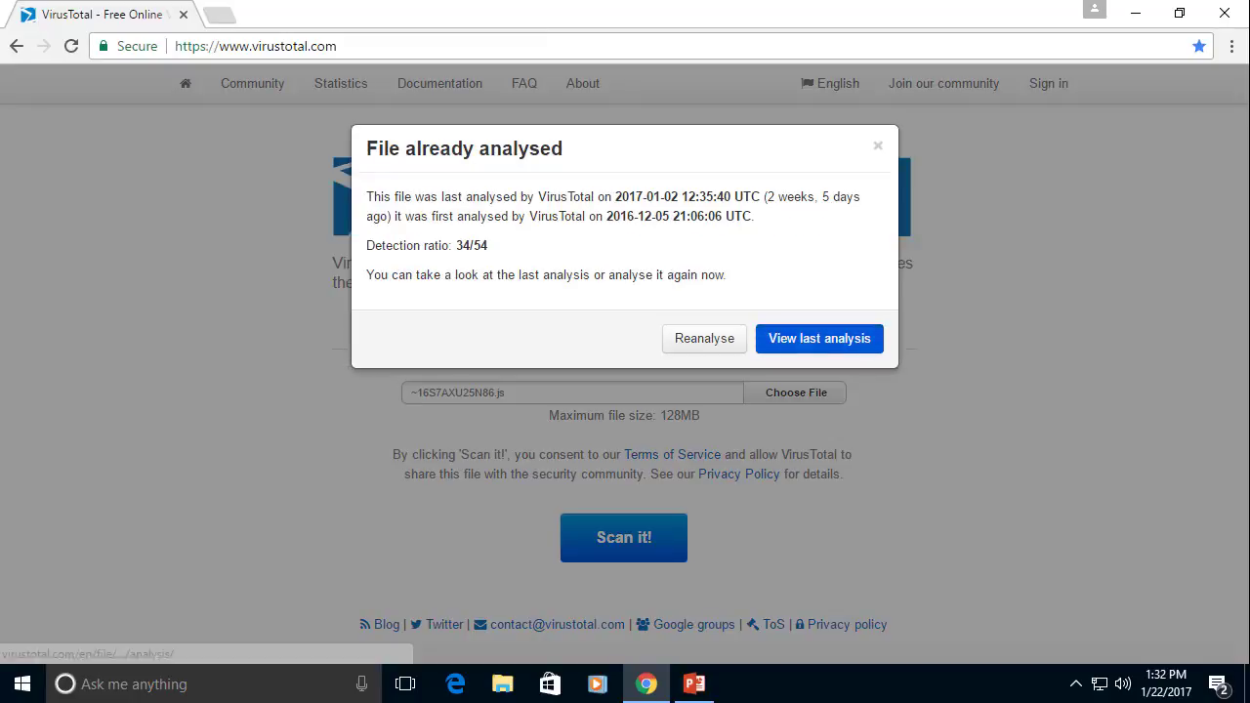
Open the last analysis of ~16S7AXU25N86.js and review each engine's verdict (34/54 detections)
left_click(818, 337)
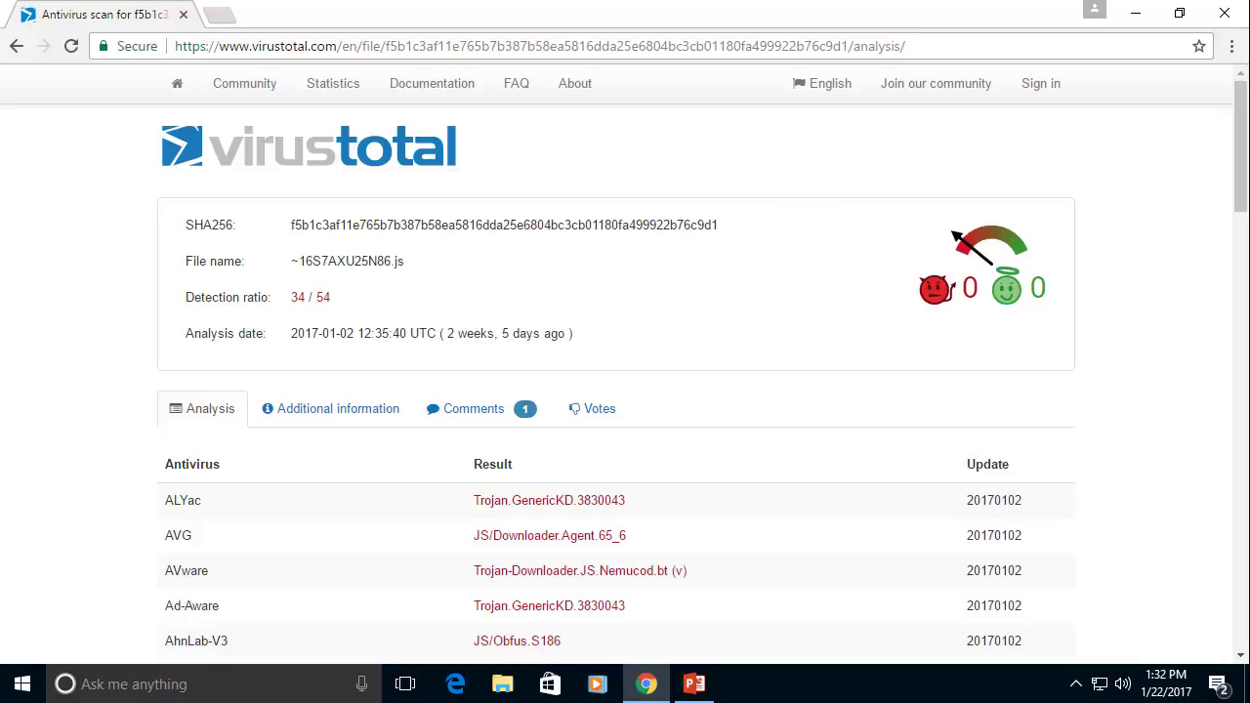
scroll(625, 371, "down", 9)
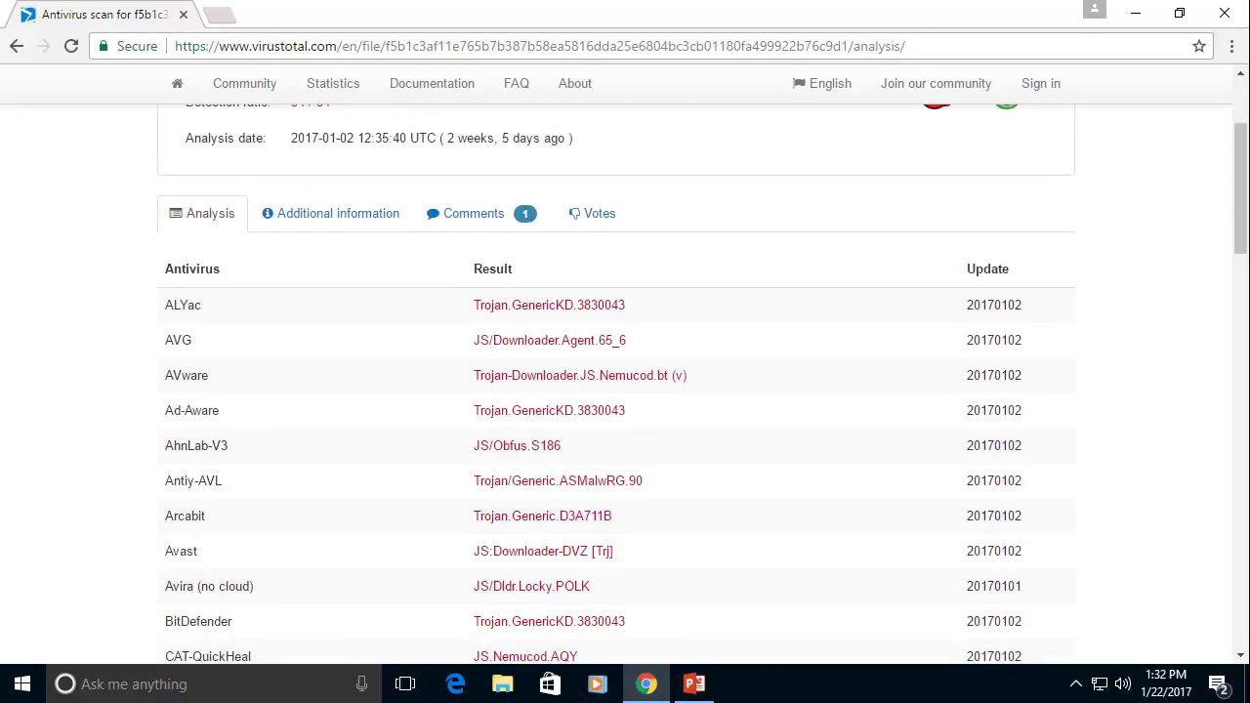
scroll(624, 371, "down", 2)
scroll(625, 371, "up", 11)
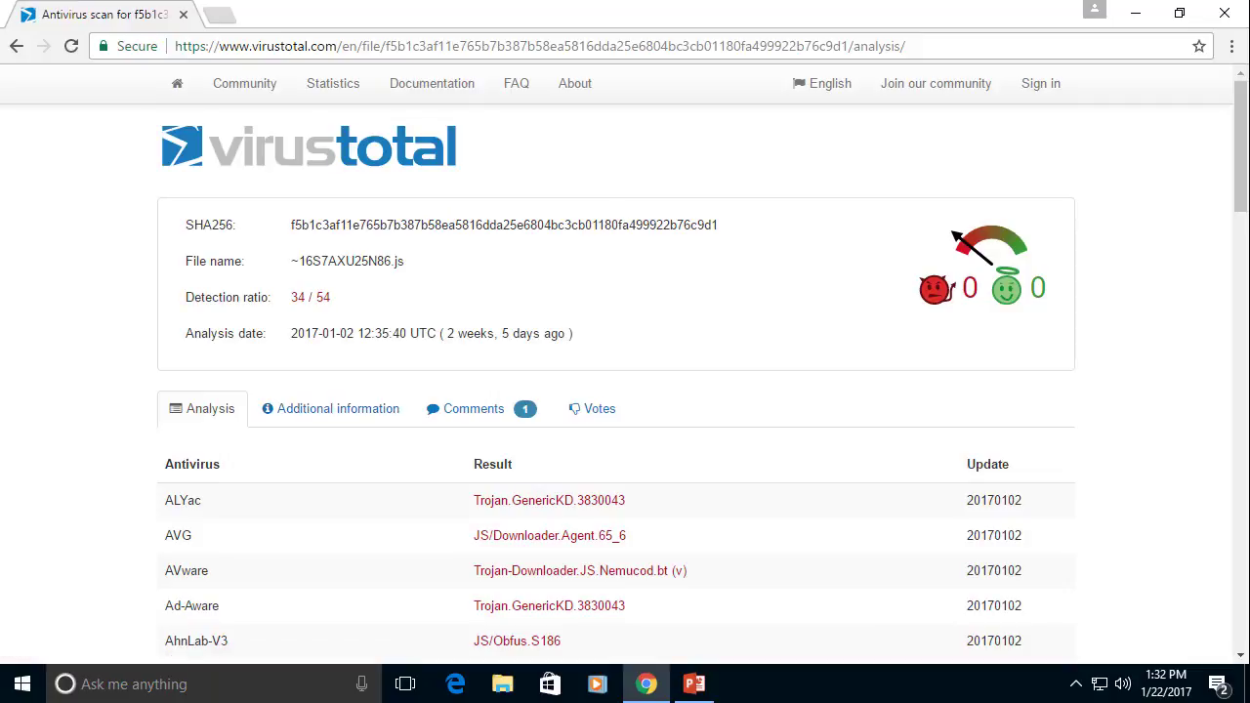
scroll(625, 371, "down", 14)
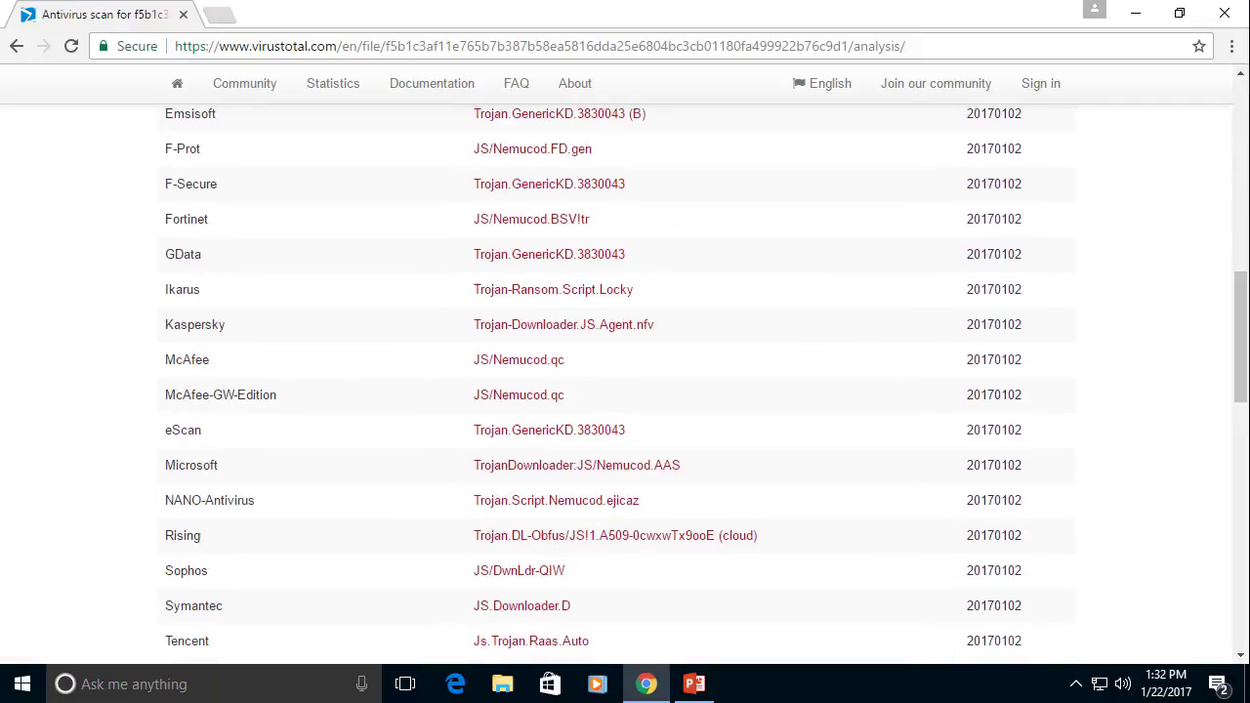
scroll(625, 371, "down", 1)
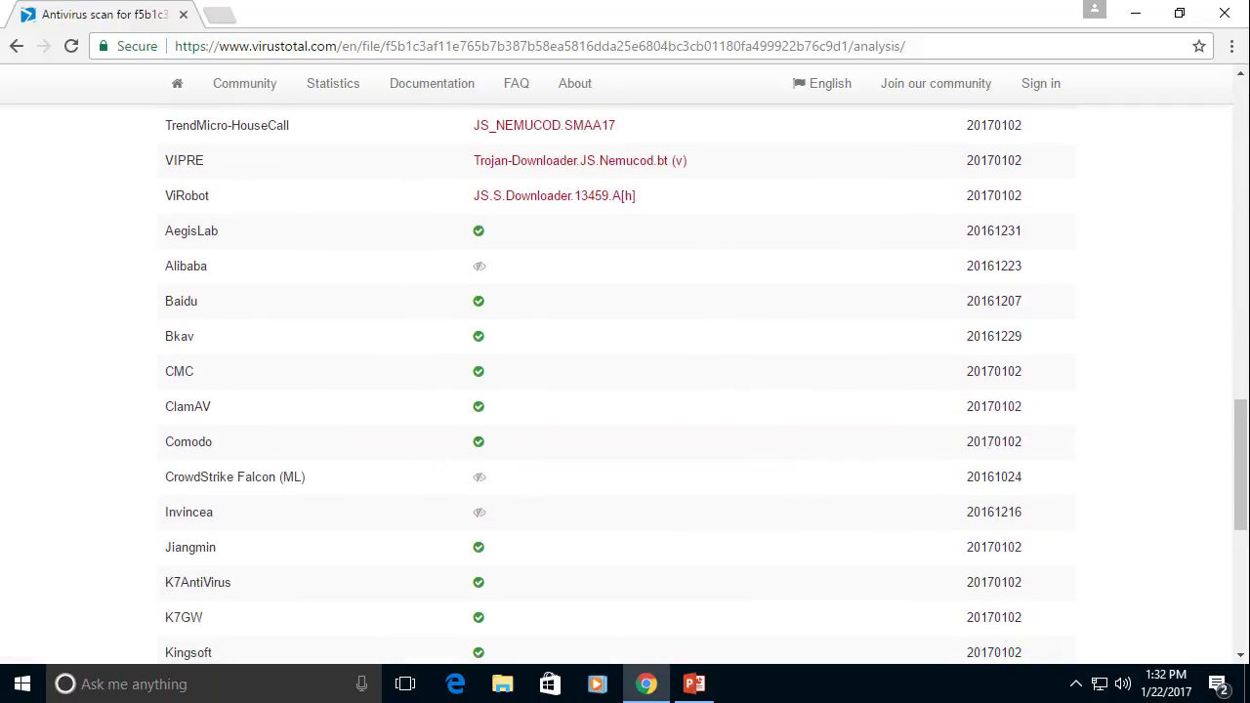
scroll(625, 371, "down", 2)
scroll(625, 371, "up", 20)
scroll(625, 371, "down", 3)
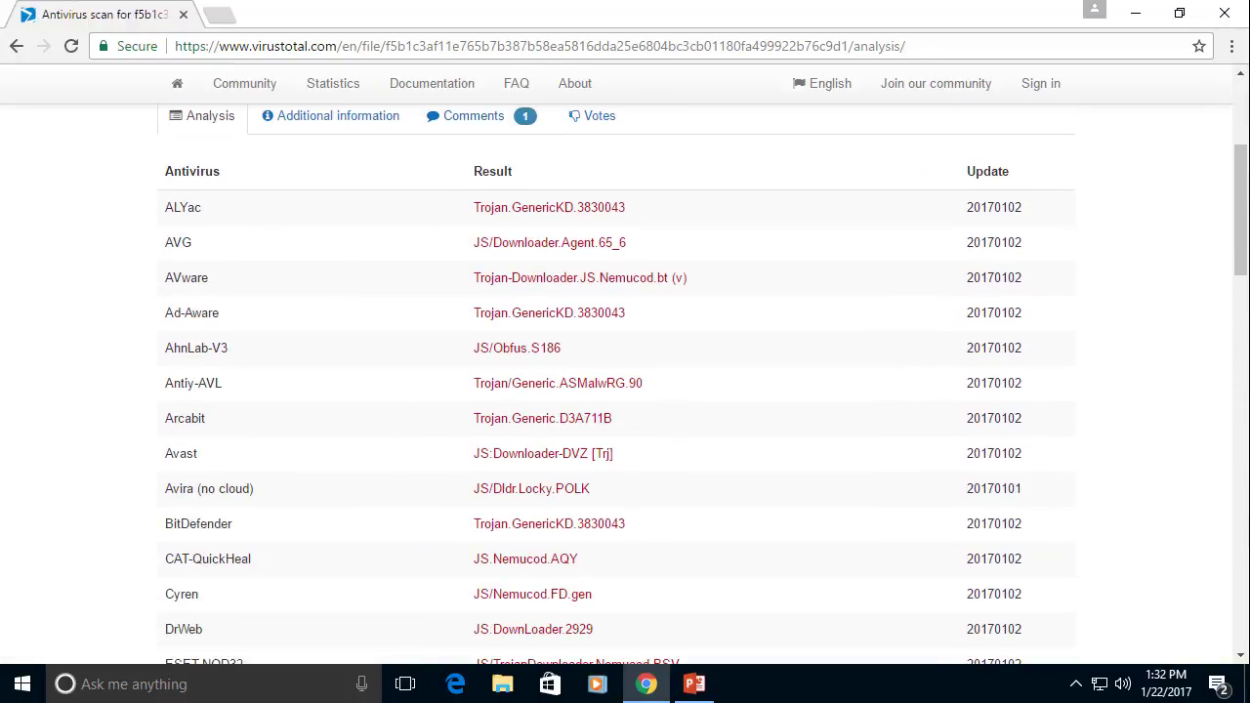
scroll(625, 371, "up", 1)
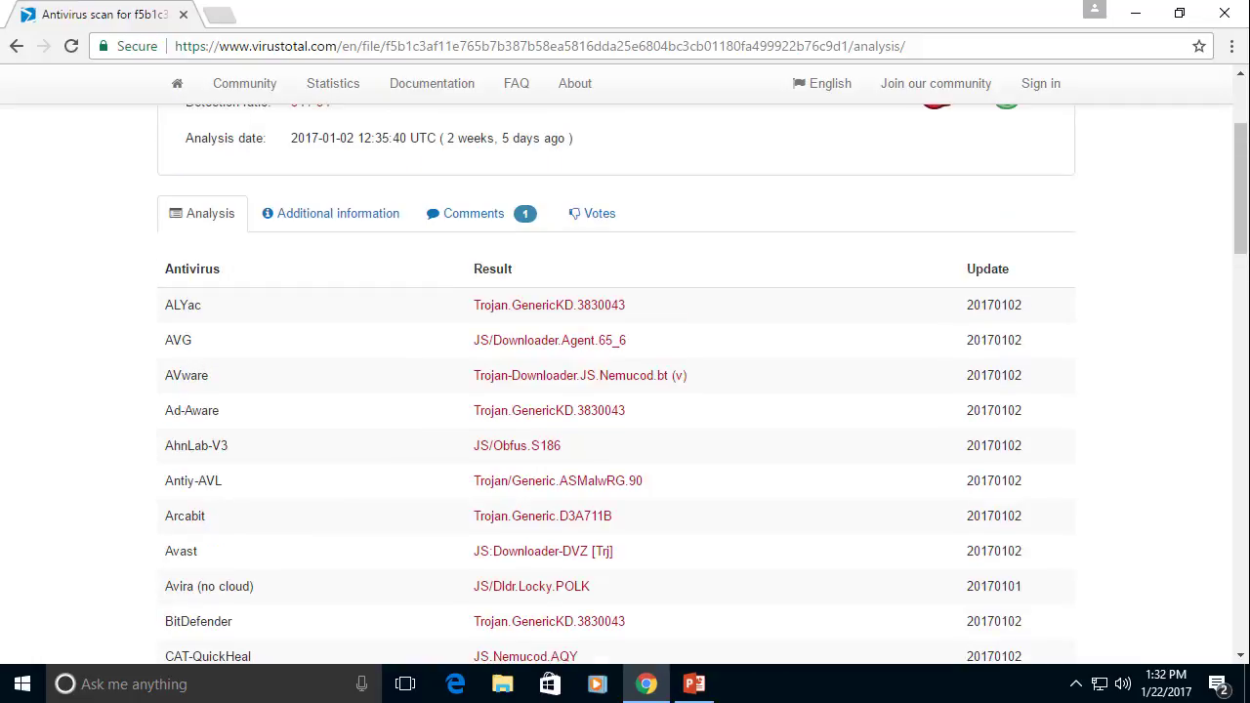
scroll(624, 371, "up", 2)
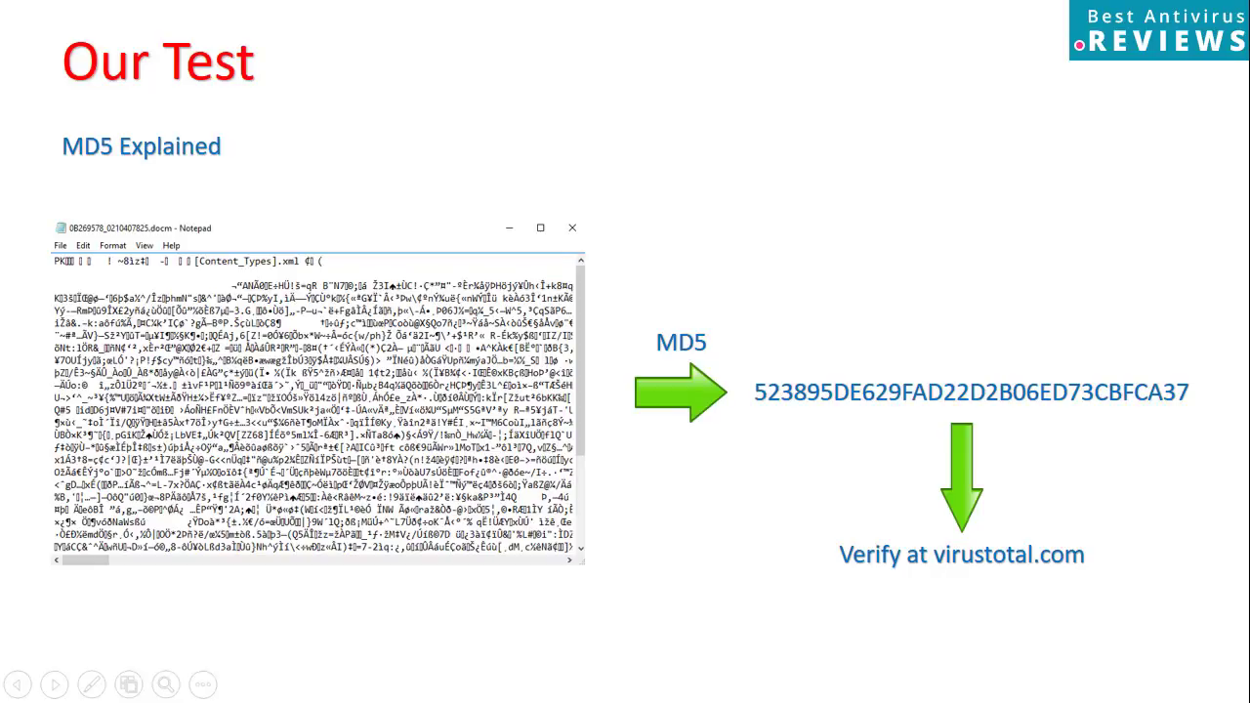
End the slide show, returning to editing slide 9, the MD5 slide
key("Escape")
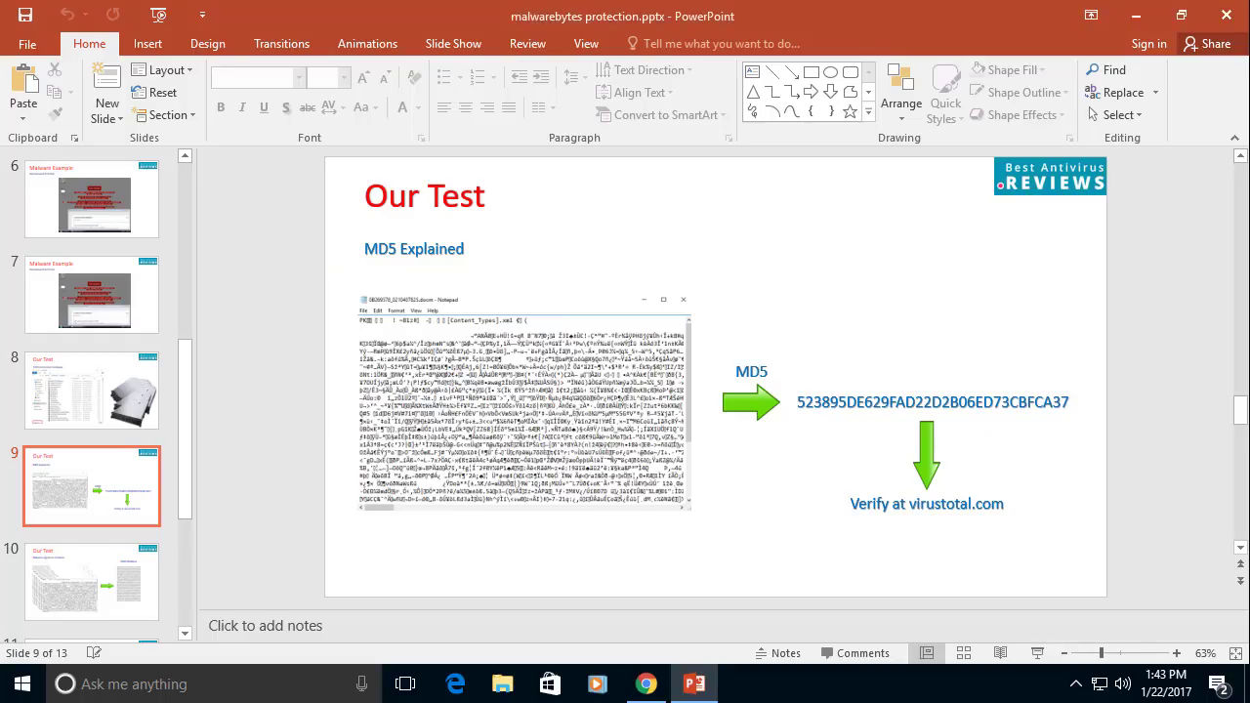
Hash ~16S7AXU25N86.js in OnlineMD5 and select its checksum 9355F61FA018FB9908AC2B8D4E4B90BF for copying
left_click(646, 684)
left_click(830, 328)
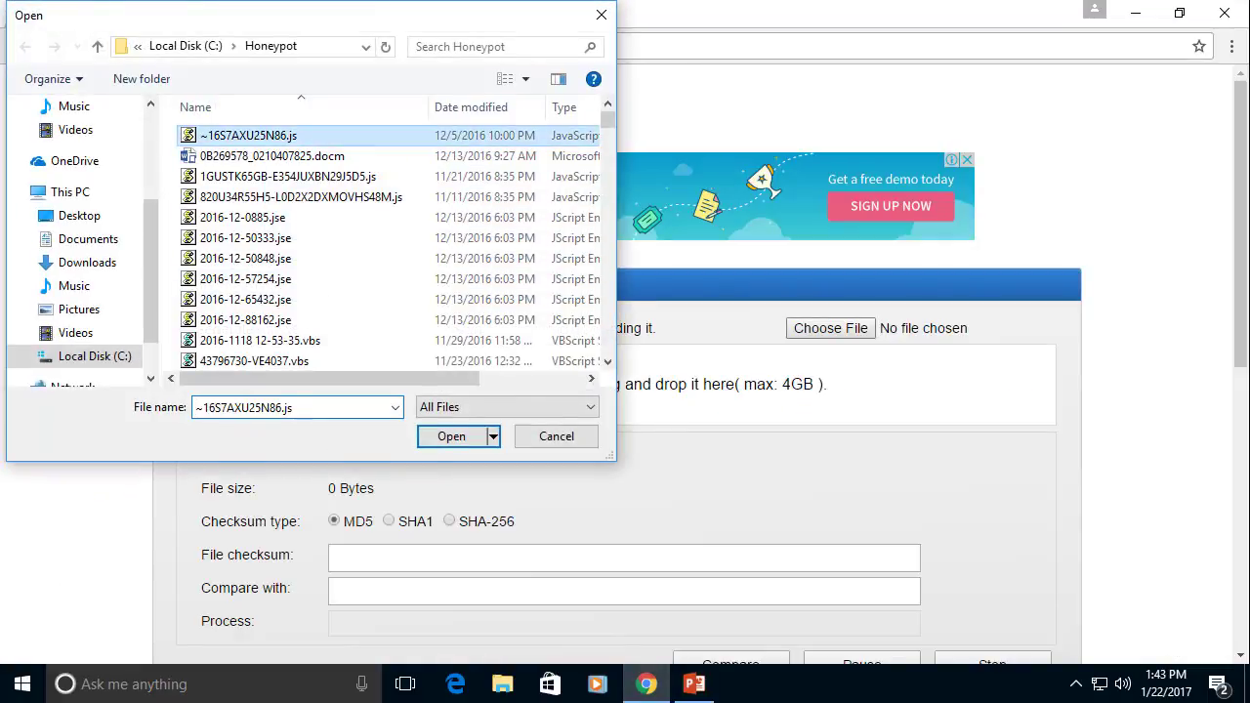
double_click(248, 134)
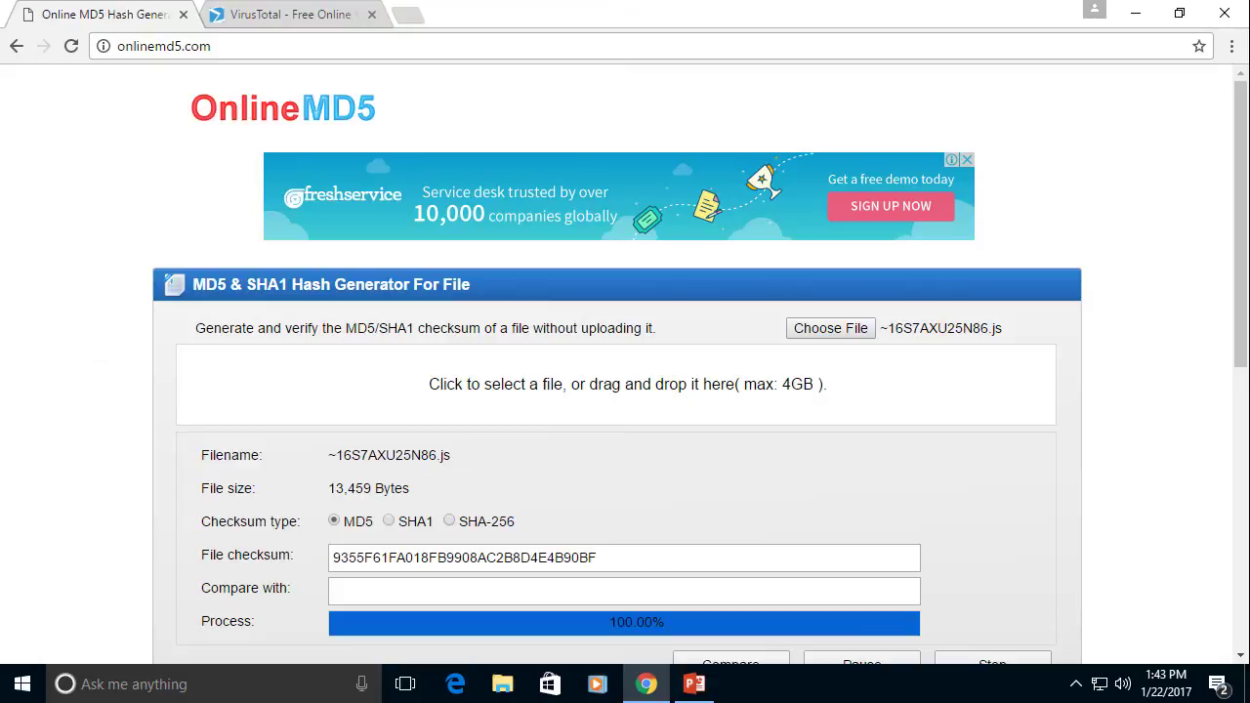
left_click_drag(597, 557, 332, 558)
right_click(335, 556)
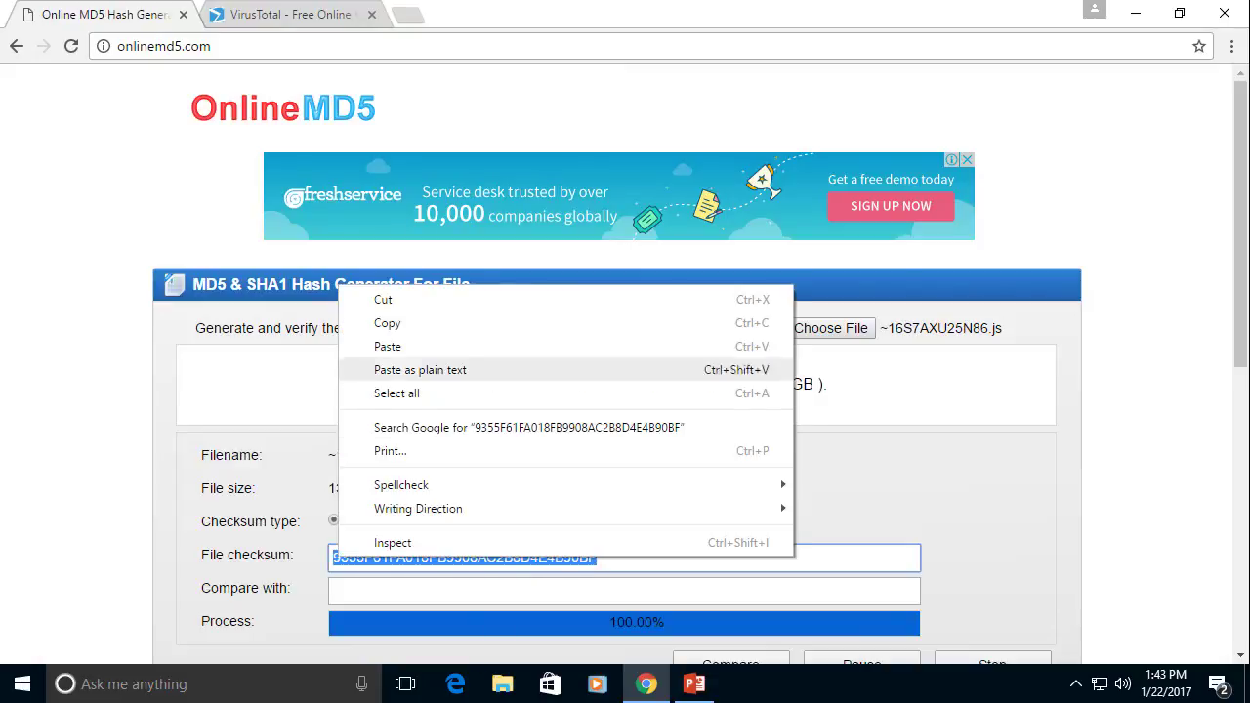
Copy the MD5 checksum and search it on VirusTotal, showing the 34/54 report
left_click(387, 322)
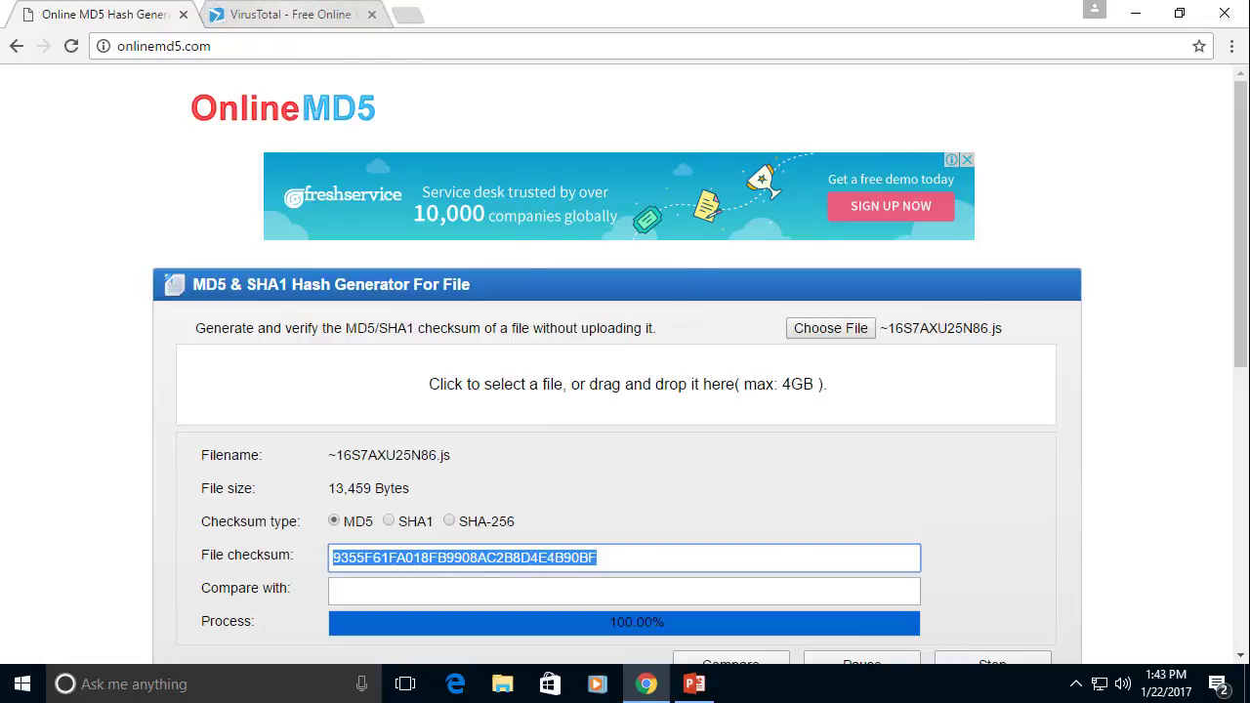
key("ctrl+Tab")
left_click(571, 392)
key("ctrl+v")
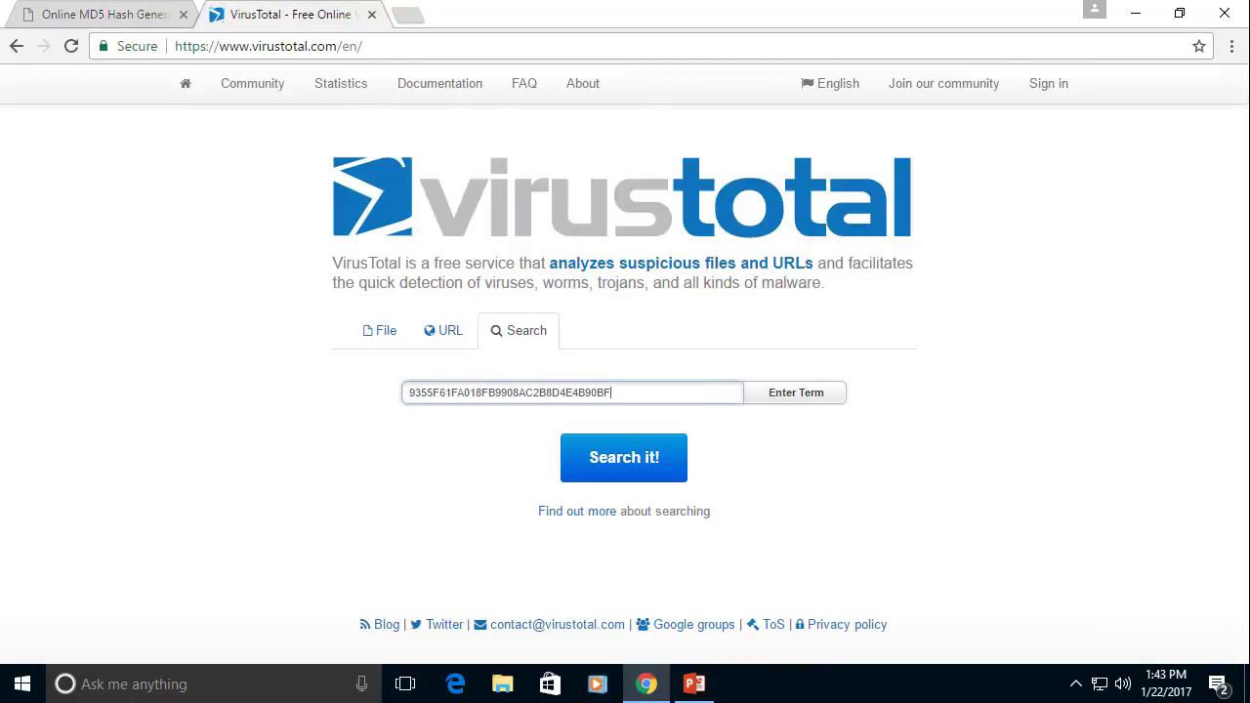
key("Return")
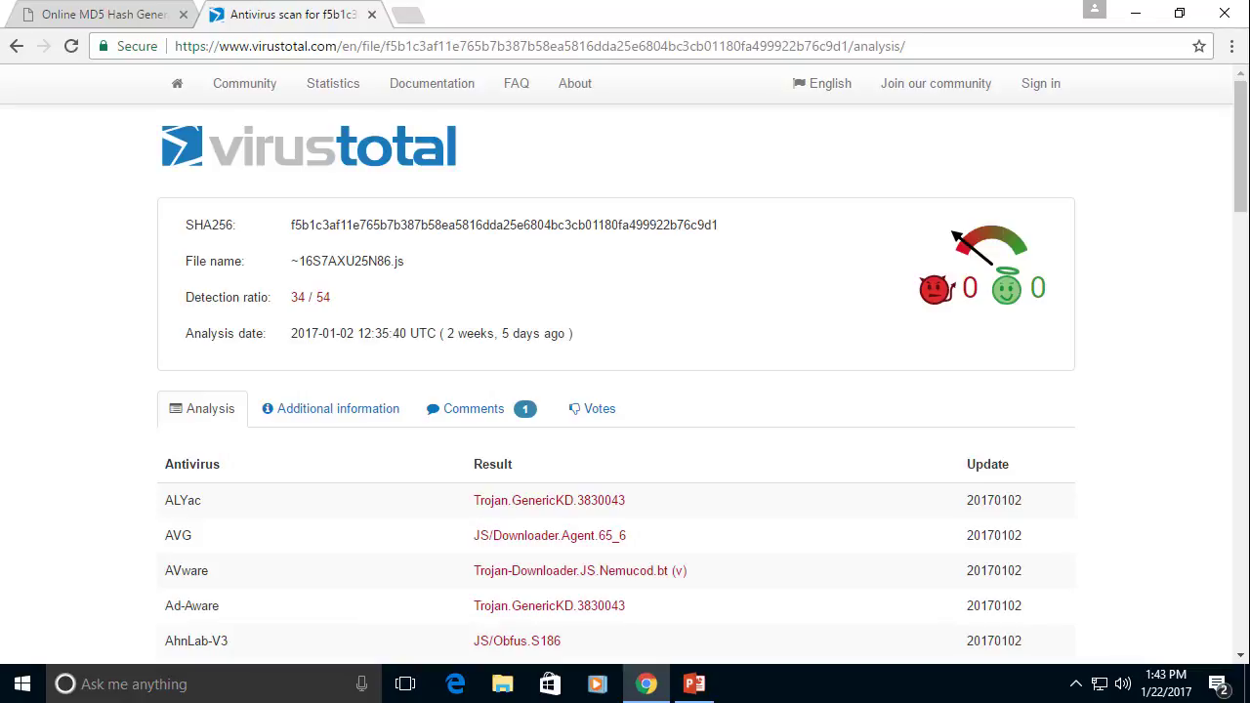
scroll(625, 381, "down", 1)
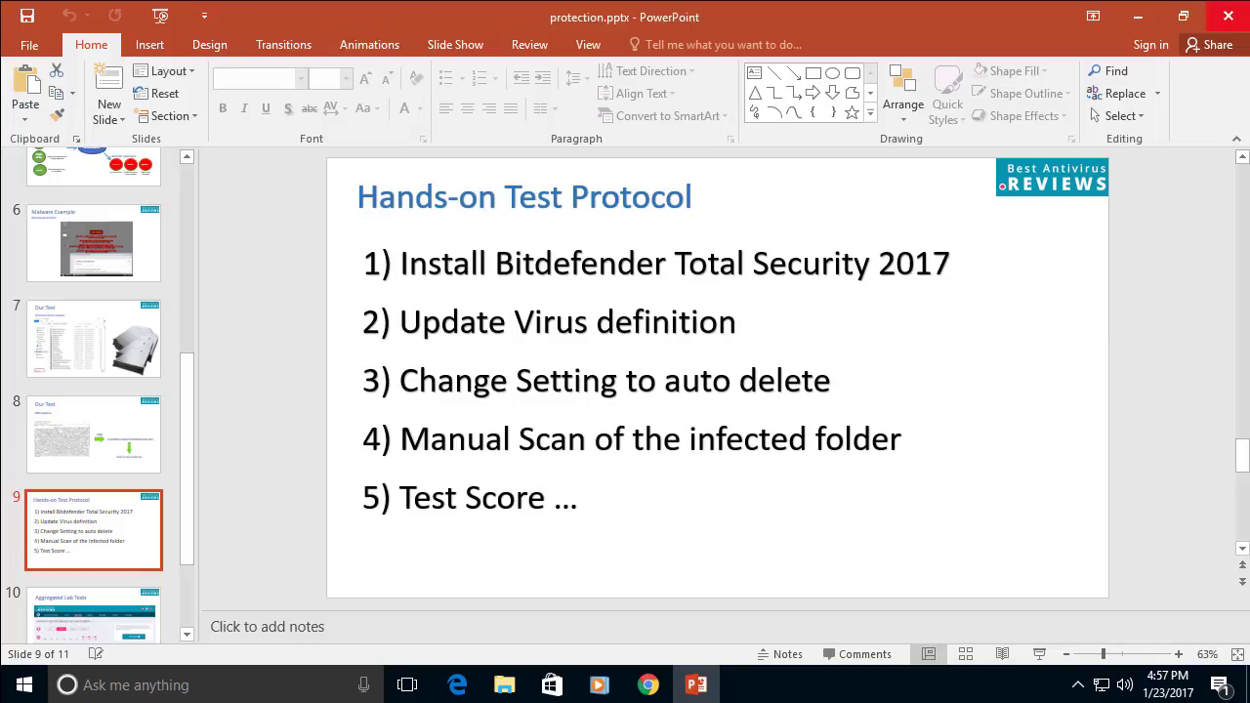
Find Total Security 2017 on the Bitdefender downloads page and start its free trial
left_click(648, 684)
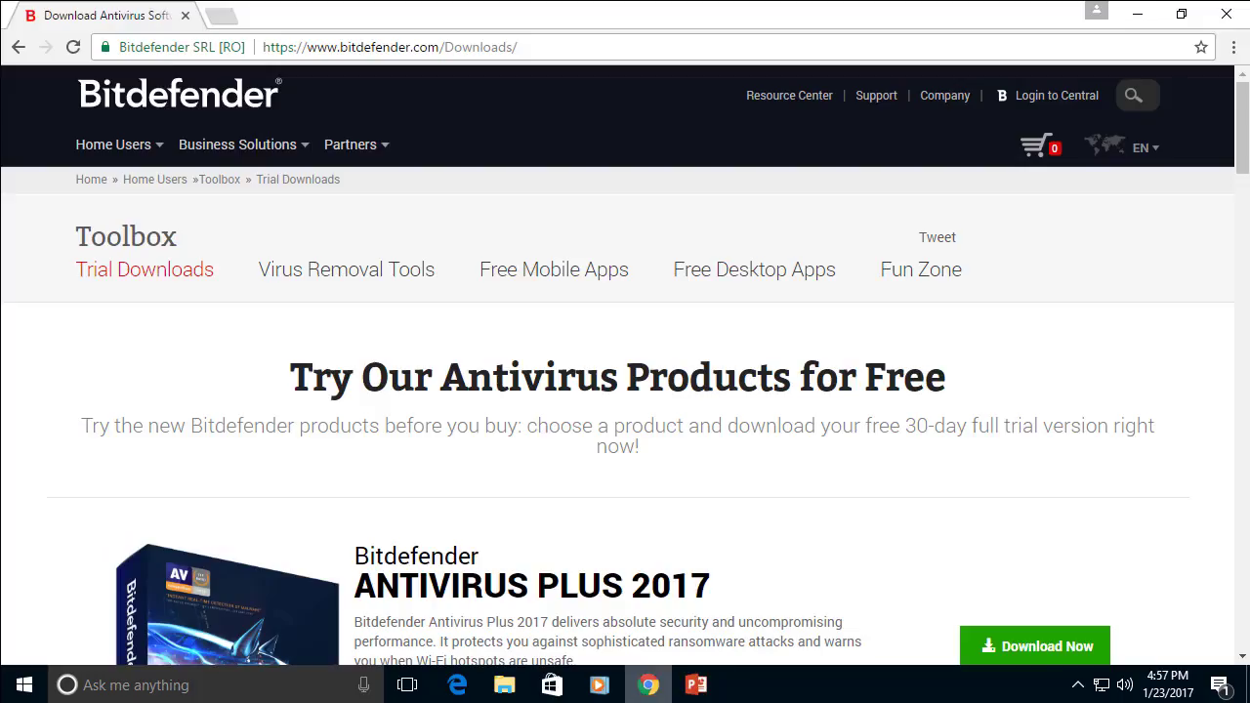
scroll(625, 390, "down", 3)
scroll(625, 391, "down", 6)
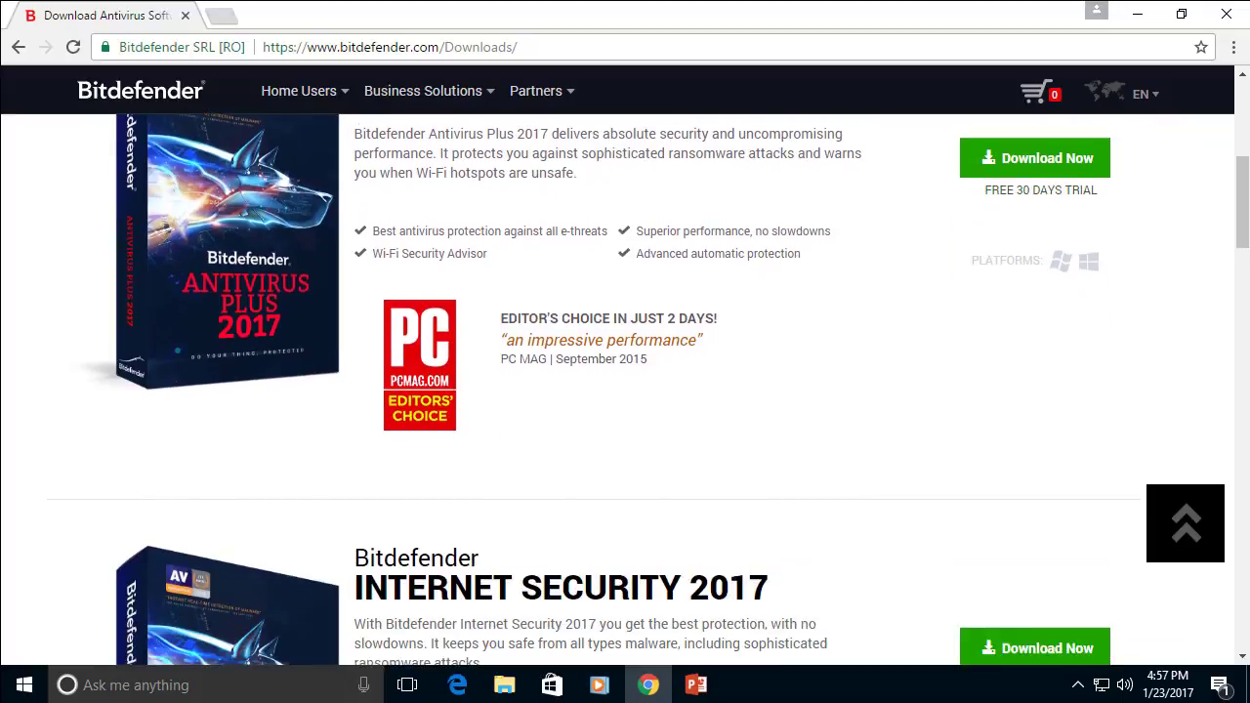
scroll(625, 390, "down", 3)
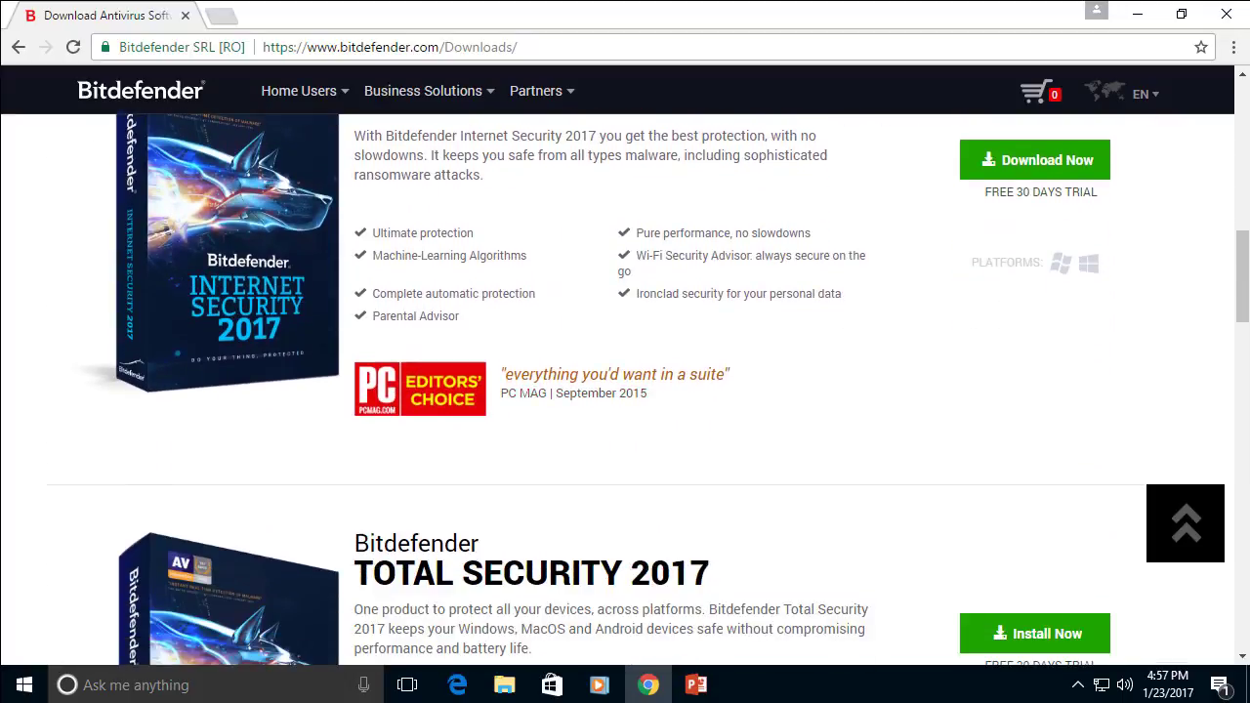
scroll(625, 390, "down", 3)
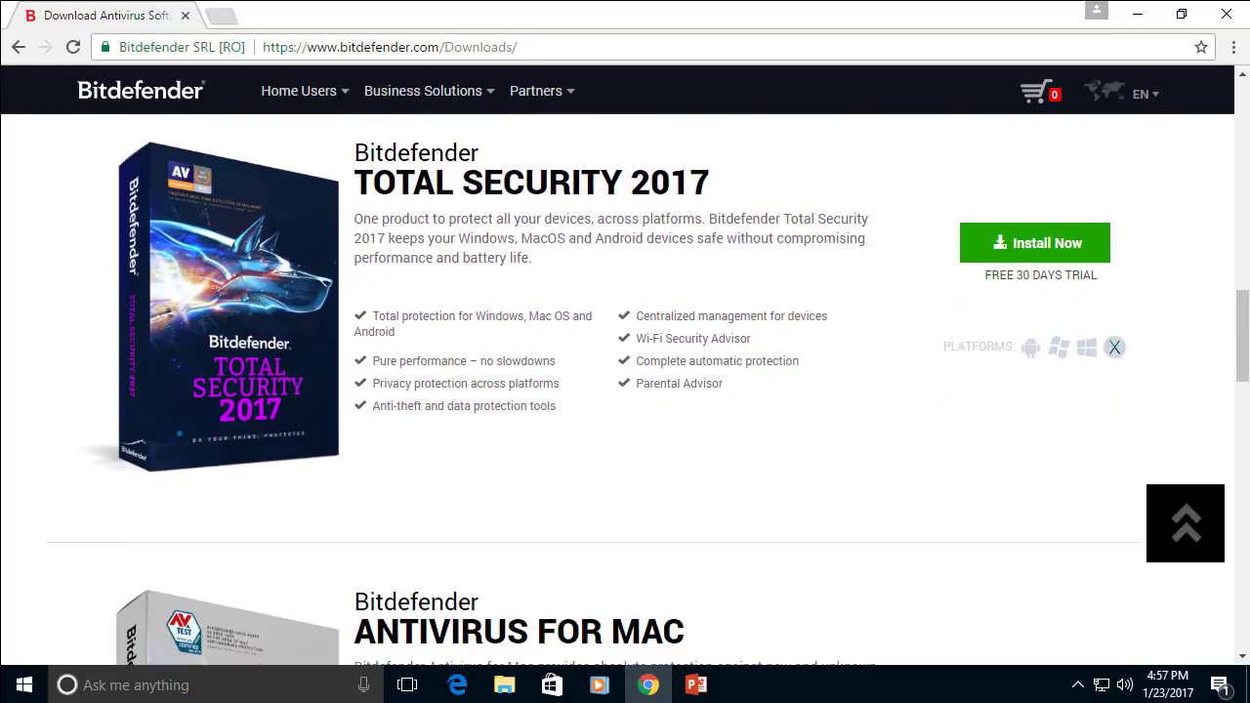
scroll(625, 390, "up", 3)
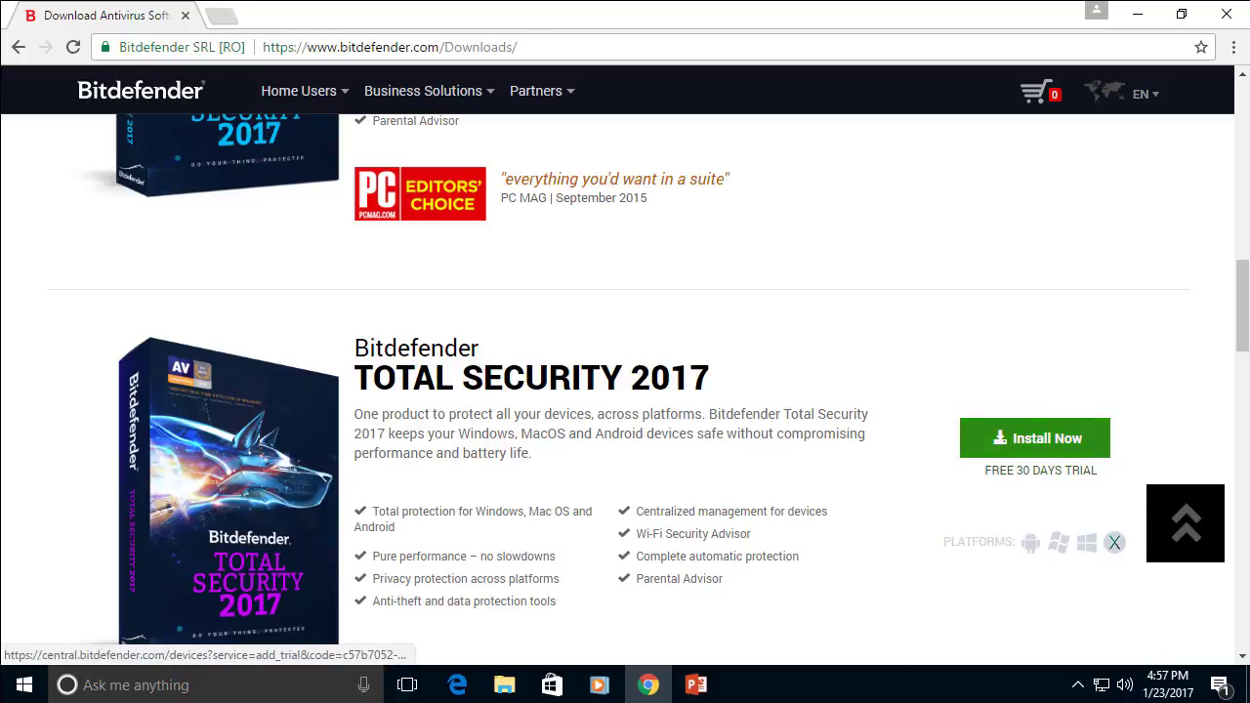
left_click(1035, 437)
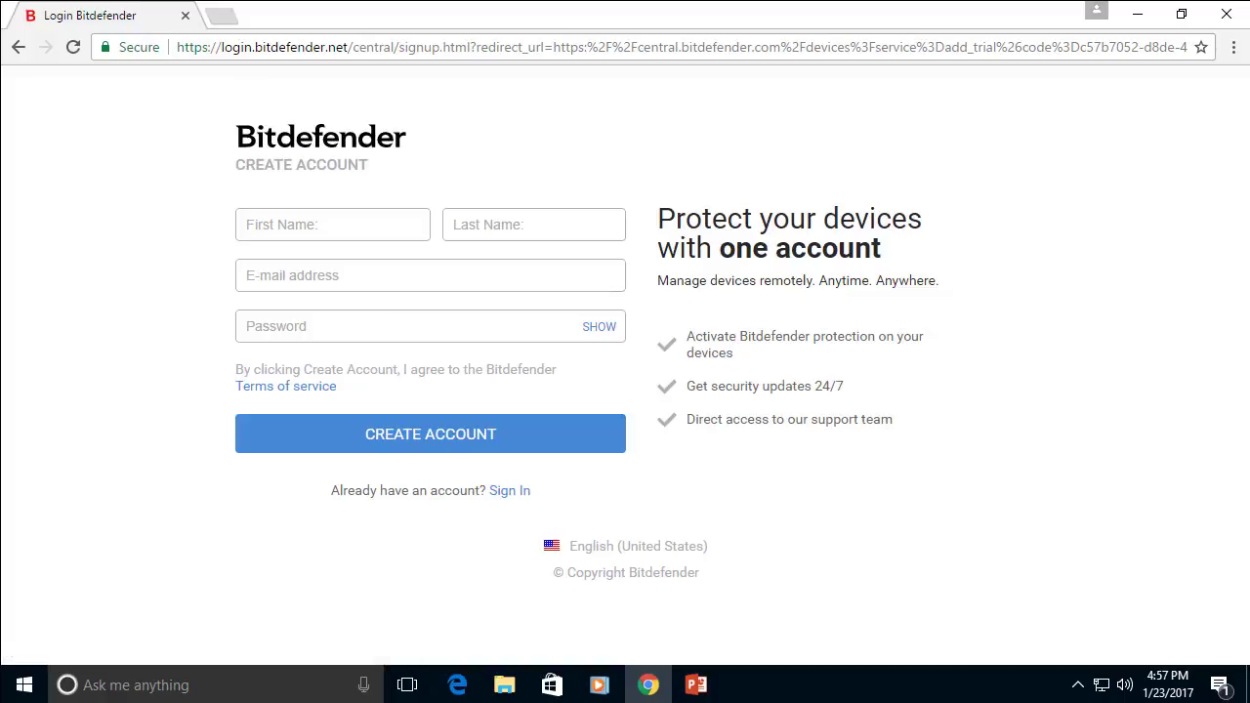
Enter the account holder's first name, last name and e-mail address
left_click(332, 225)
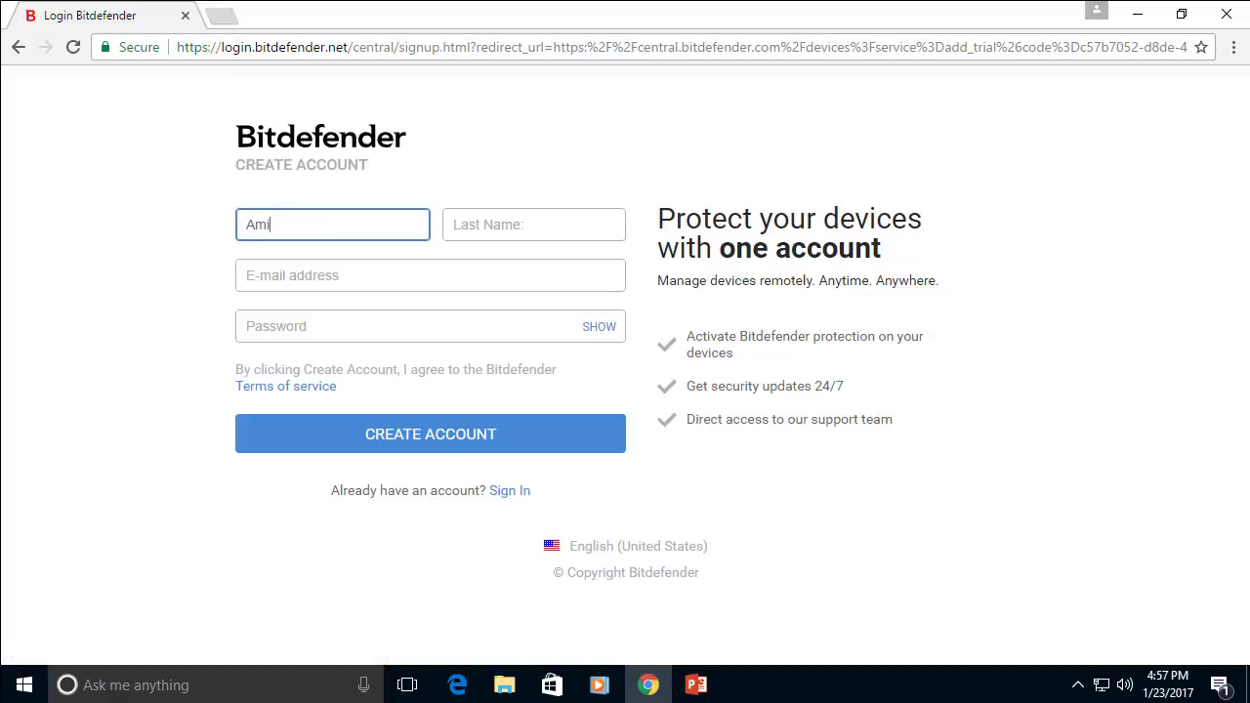
key("Tab")
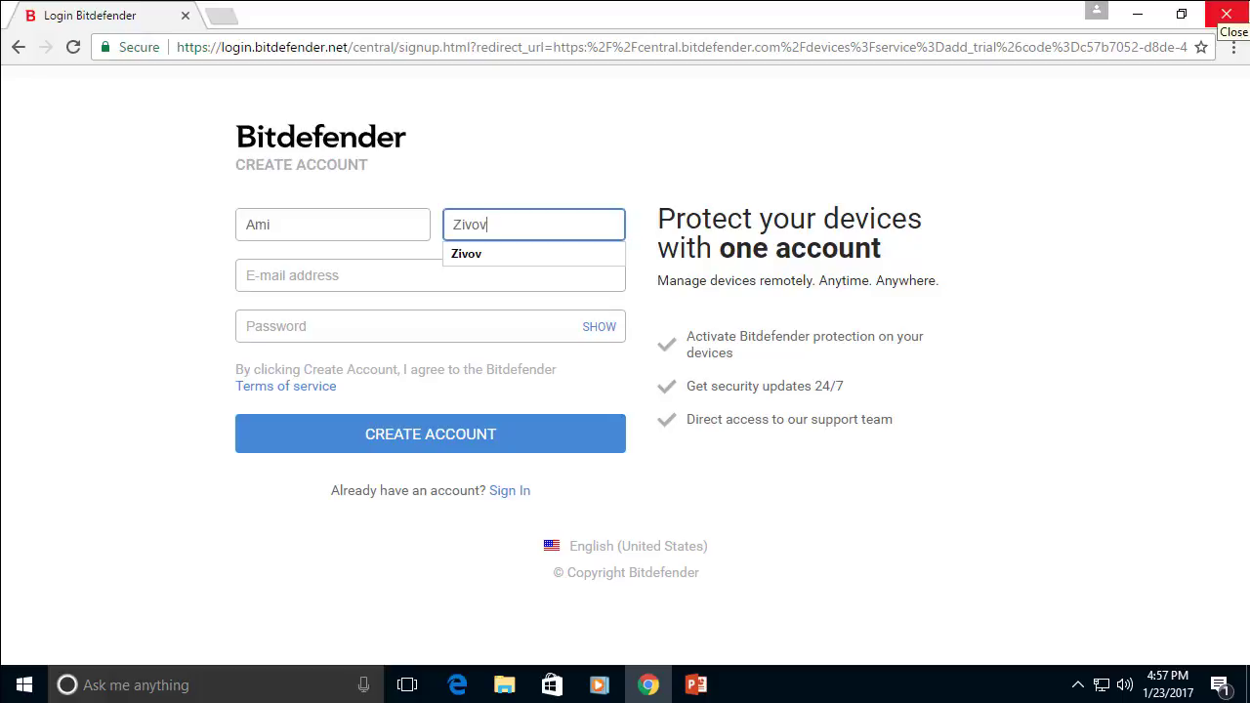
key("Tab")
key("ctrl+v")
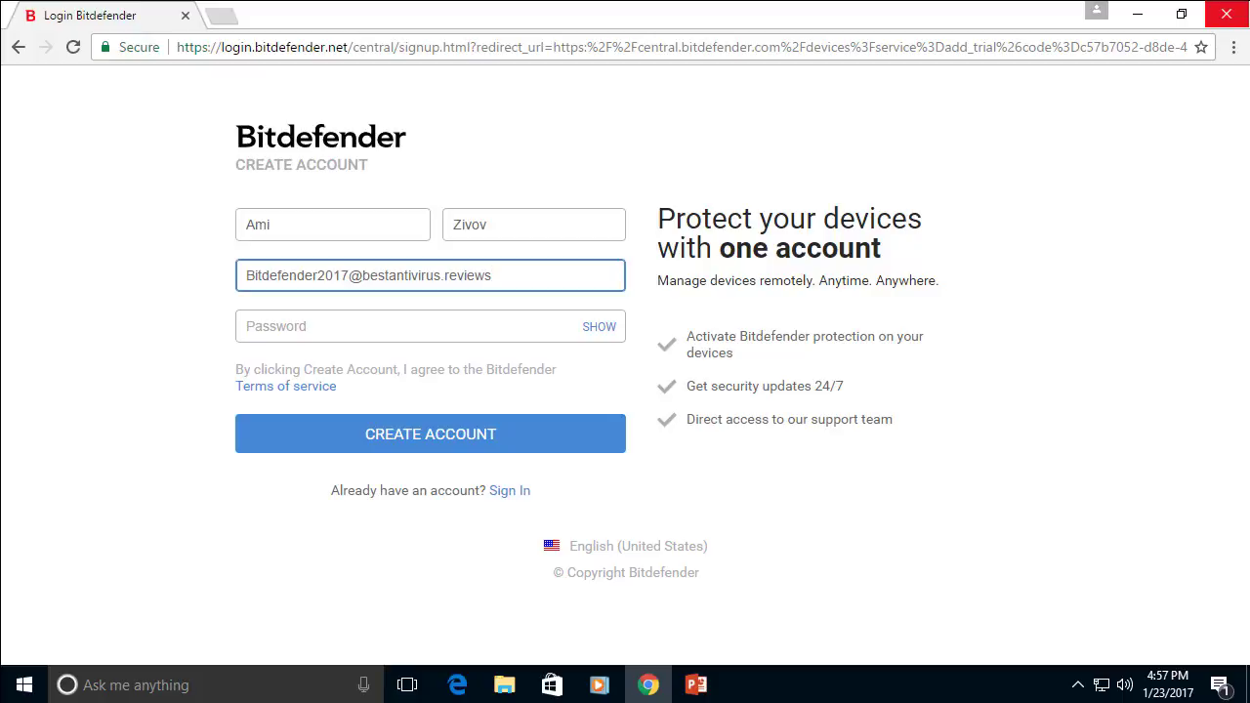
Enter the account password and submit the Create Account form
key("Tab")
key("ctrl+v")
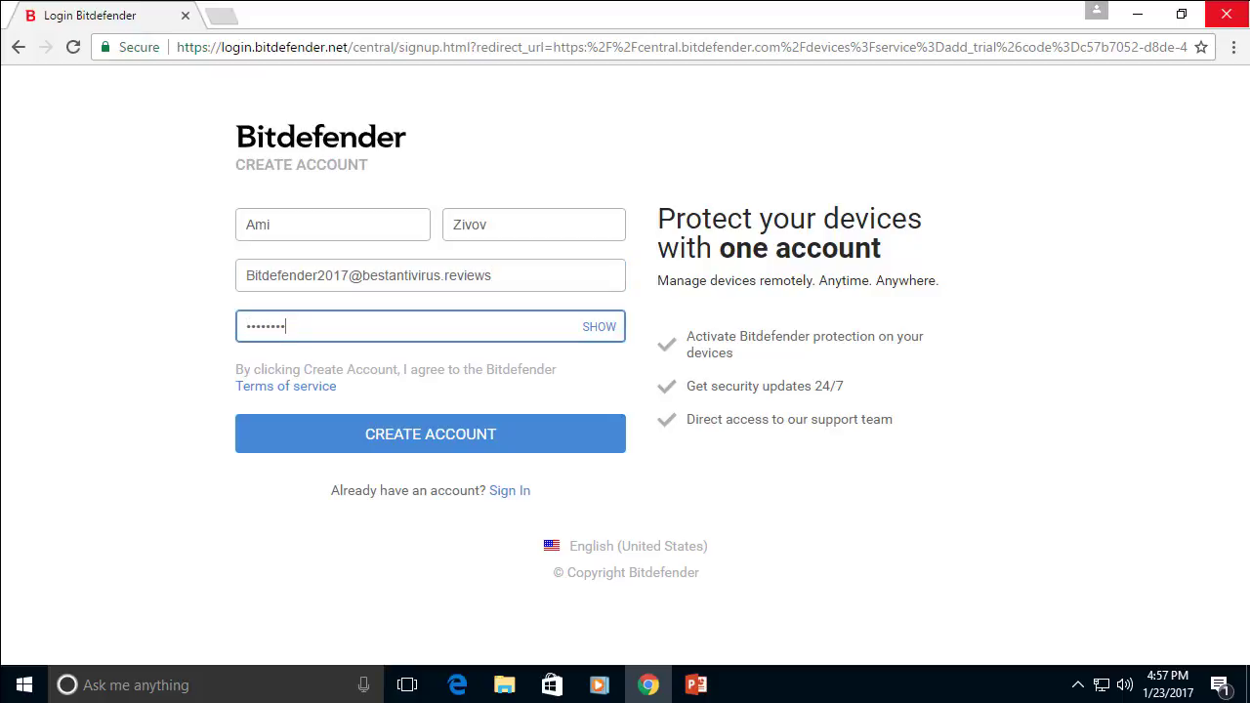
key("BackSpace")
key("BackSpace")
key("BackSpace")
key("BackSpace")
key("BackSpace")
key("BackSpace")
key("BackSpace")
key("BackSpace")
type("Bi")
type("•••••")
key("Return")
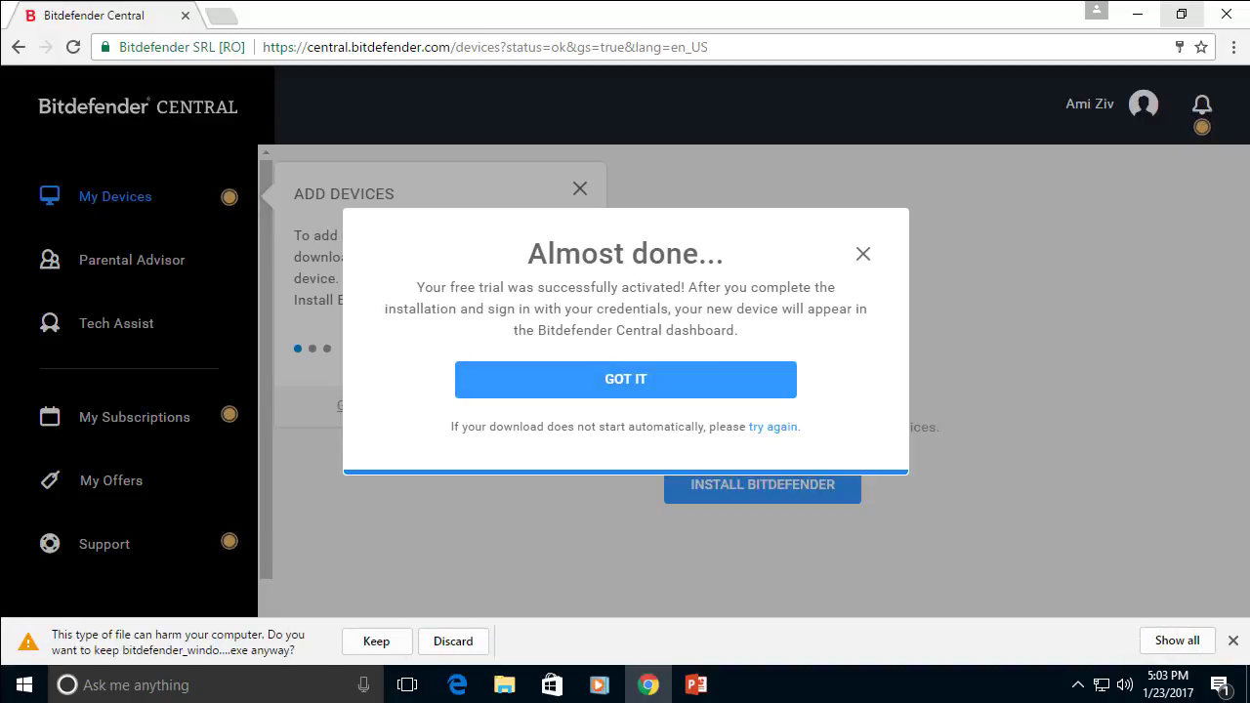
Keep the downloaded Bitdefender installer, show it in its Downloads folder, then reveal the desktop
left_click(376, 640)
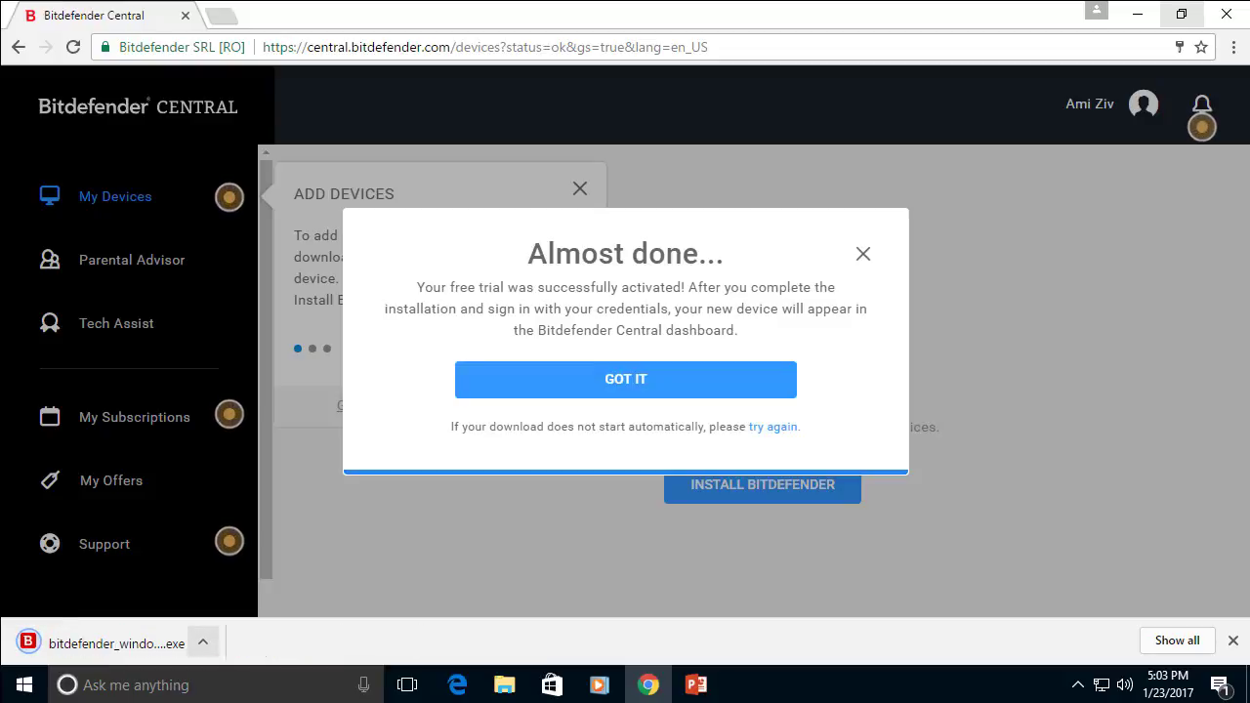
left_click(202, 641)
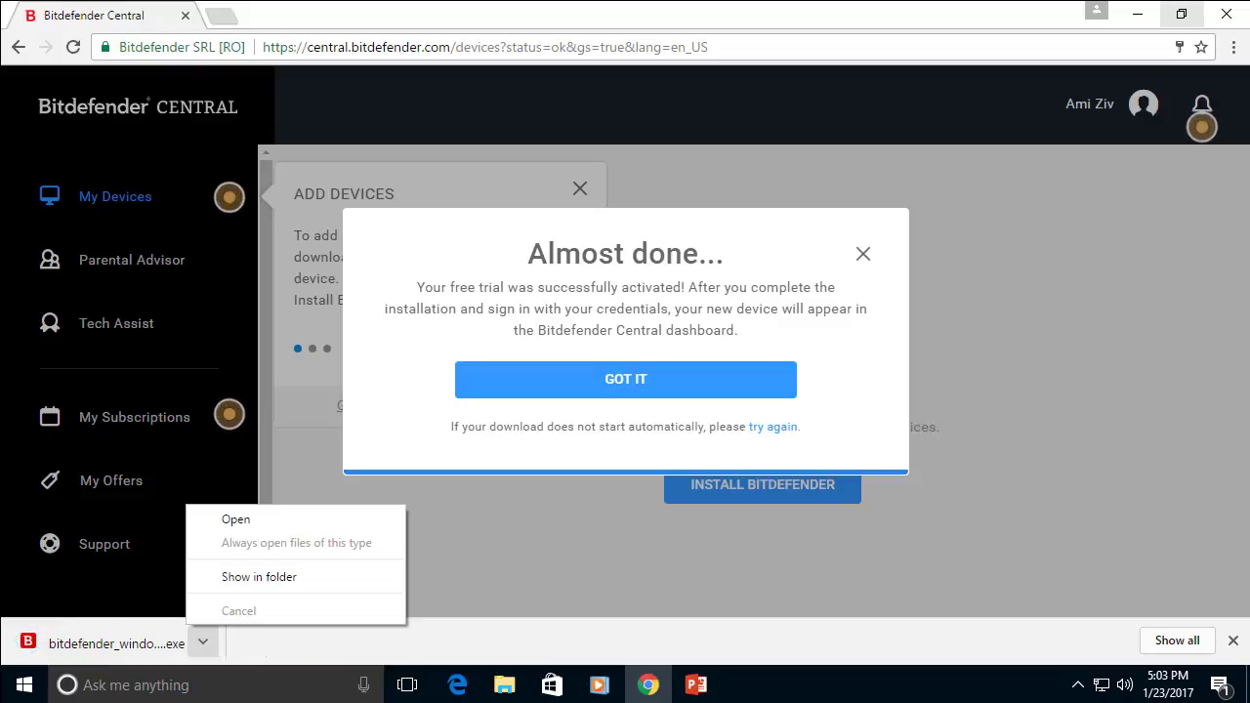
left_click(258, 576)
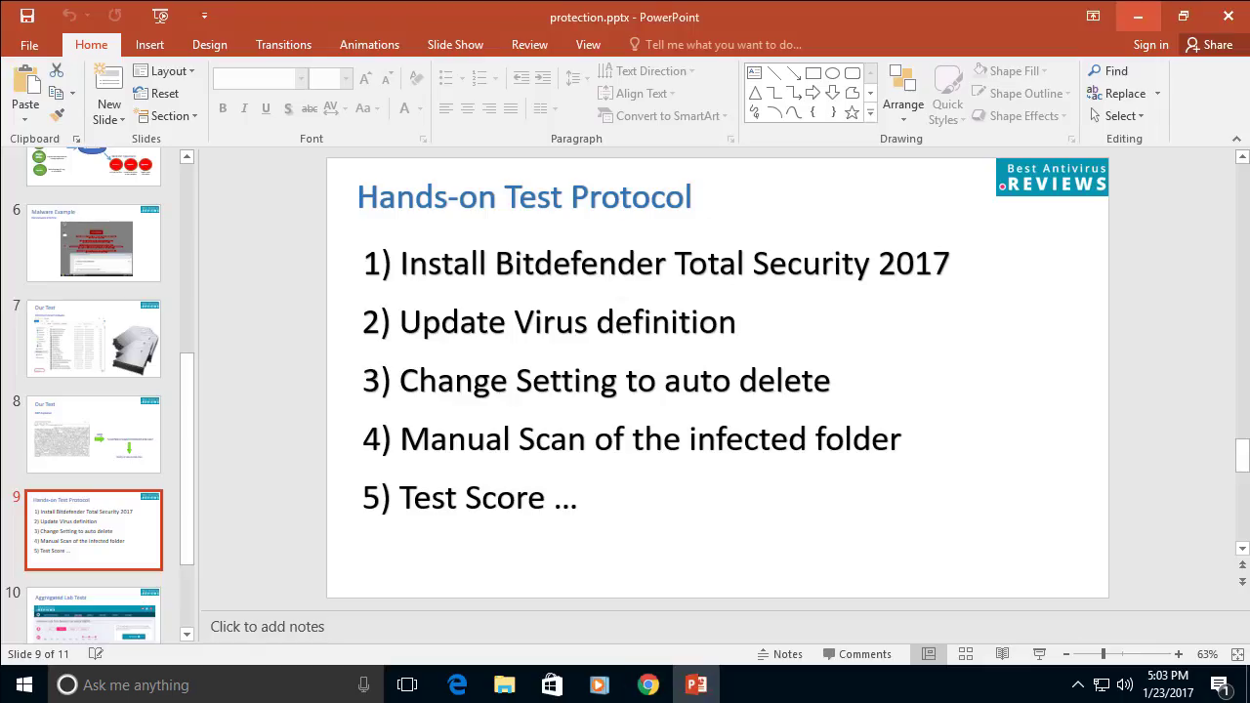
left_click(1138, 16)
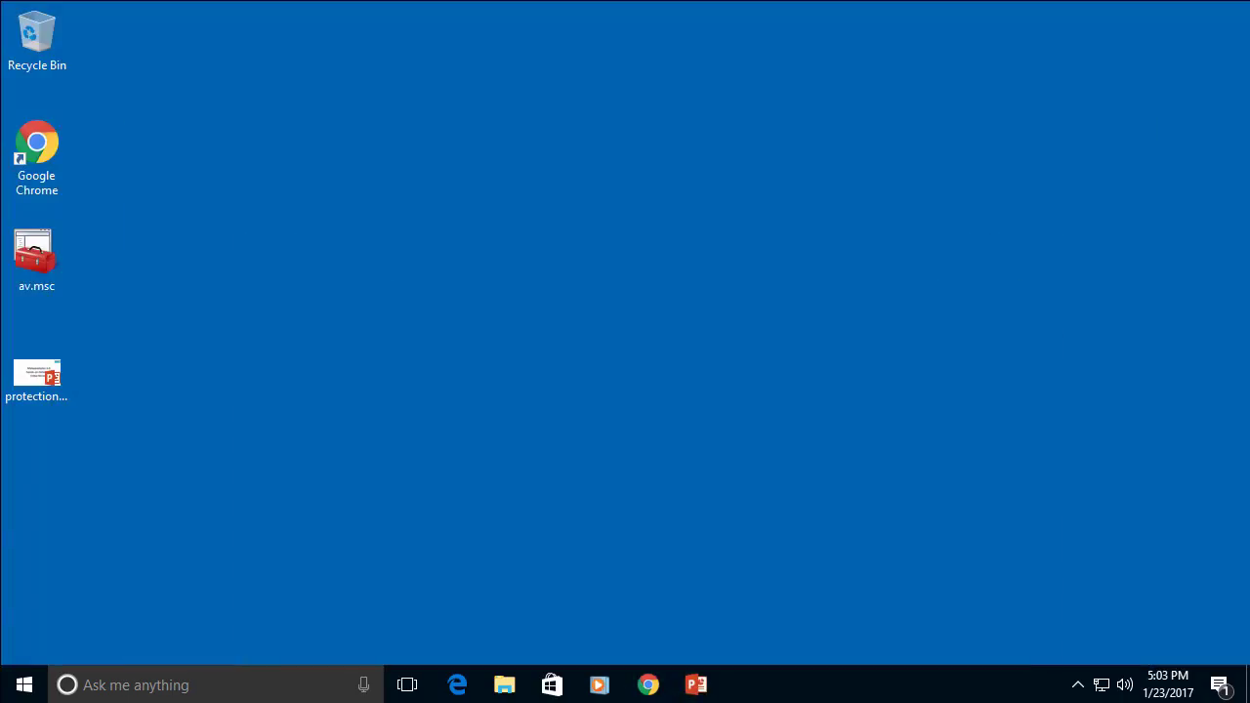
Show the hidden tray icons and run the Bitdefender installer until it reports a successful install
left_click(1077, 685)
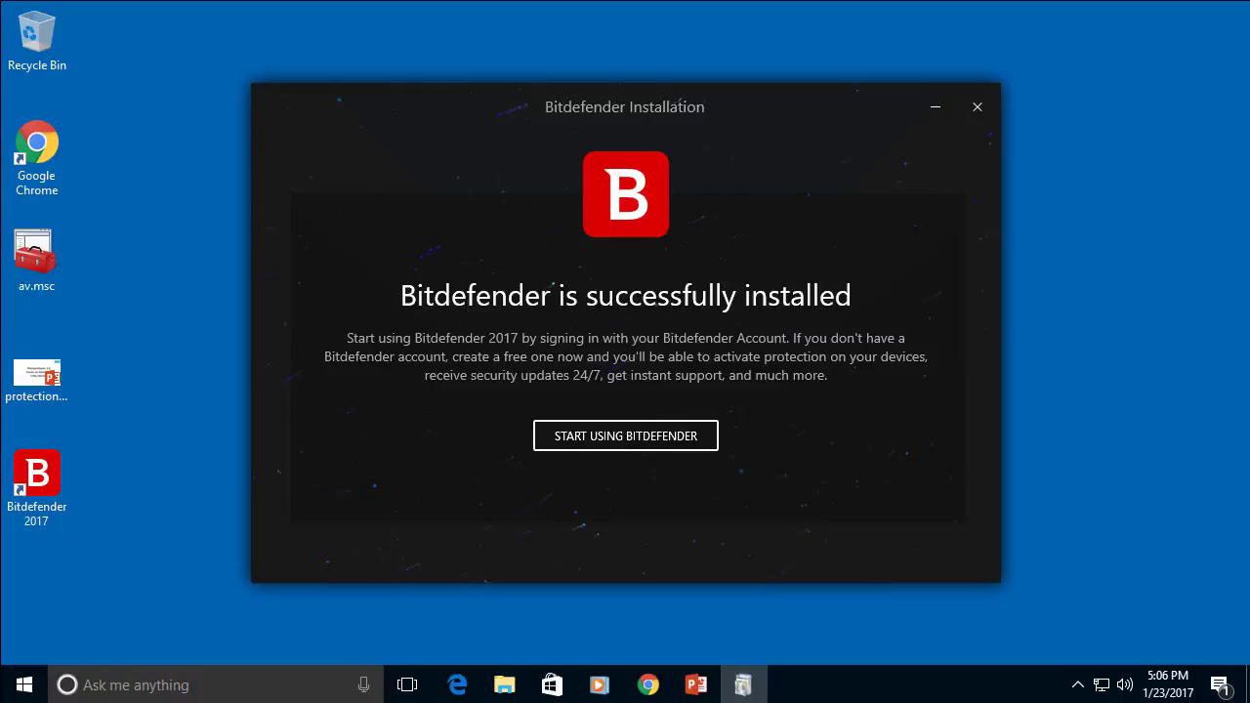
Start using Bitdefender and finish setup with Total Security 2017 active until 22/02/2017
left_click(625, 435)
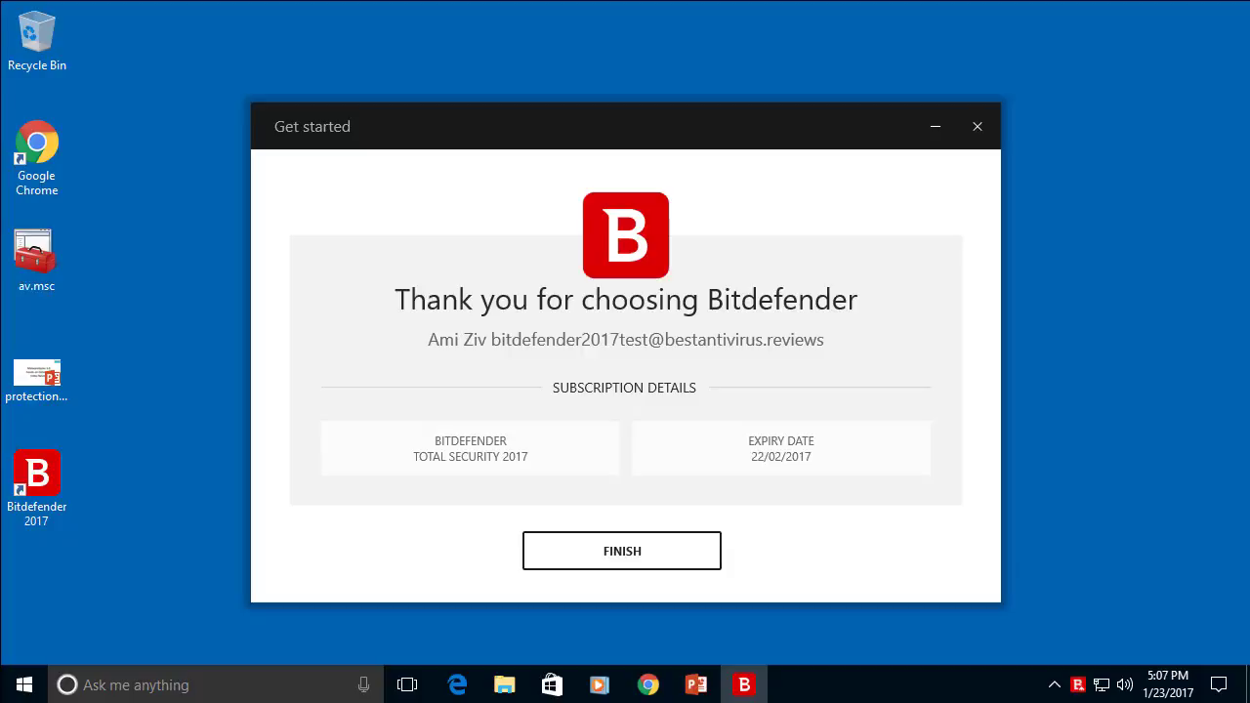
left_click(622, 551)
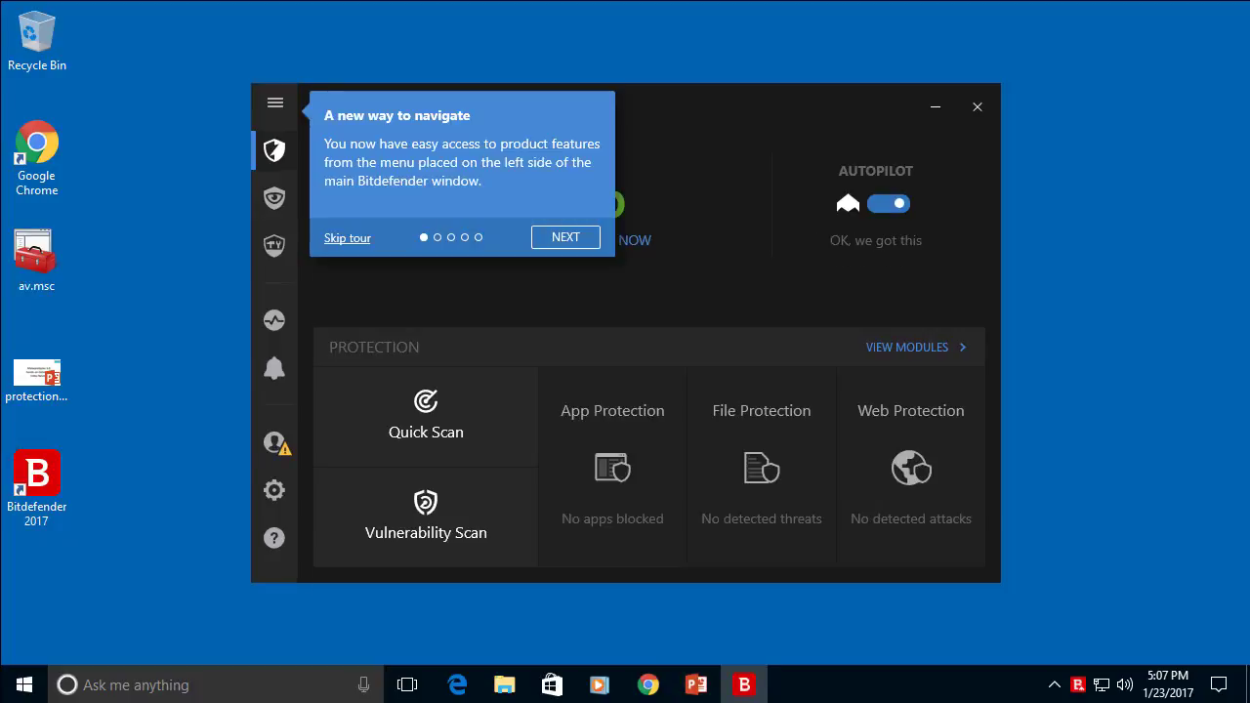
Skip the 'A new way to navigate' tour and launch File Explorer from the Win+X menu
key("Escape")
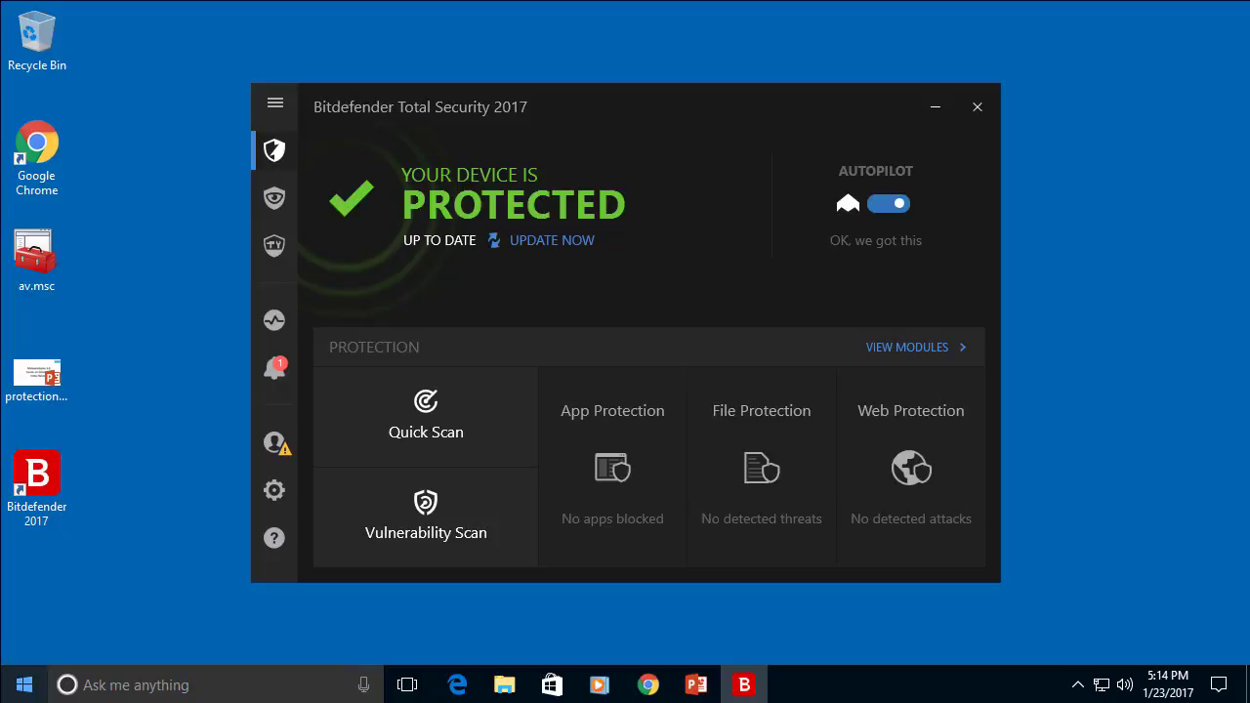
key("super+x")
key("Up")
key("Up")
key("Up")
key("Up")
key("Return")
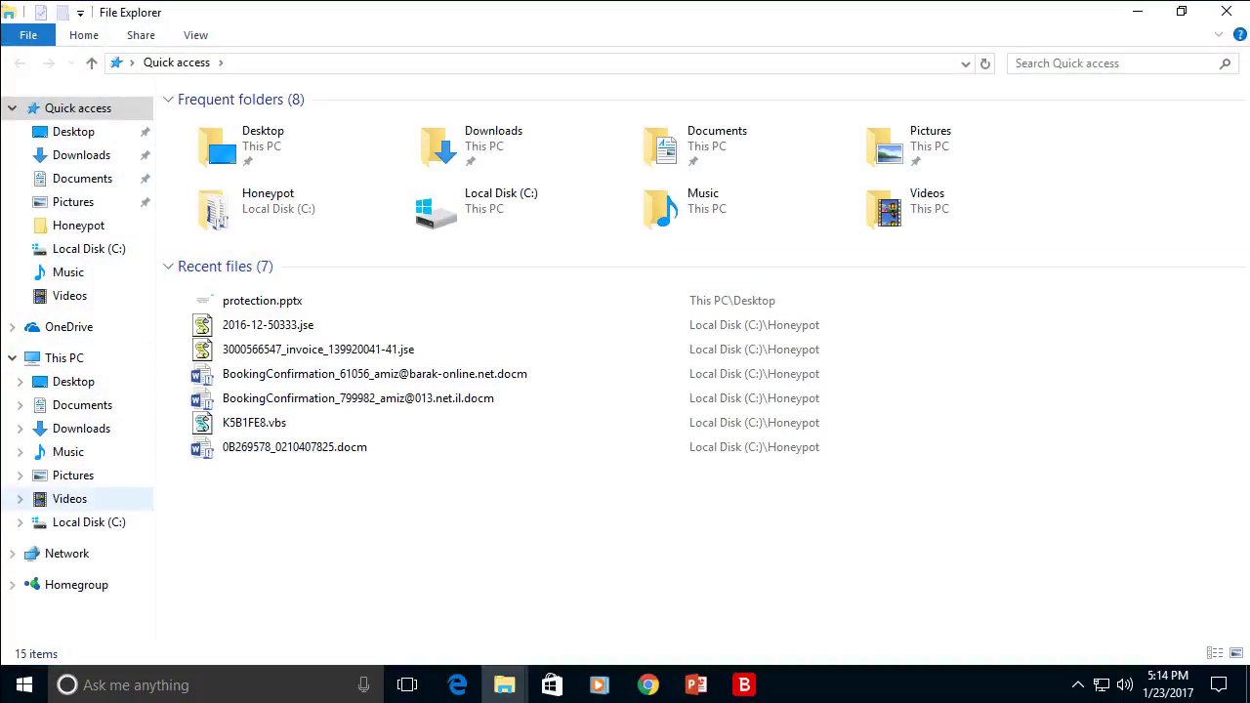
Open Local Disk (C:) and then its Honeypot folder of 1,000 sample files
left_click(88, 521)
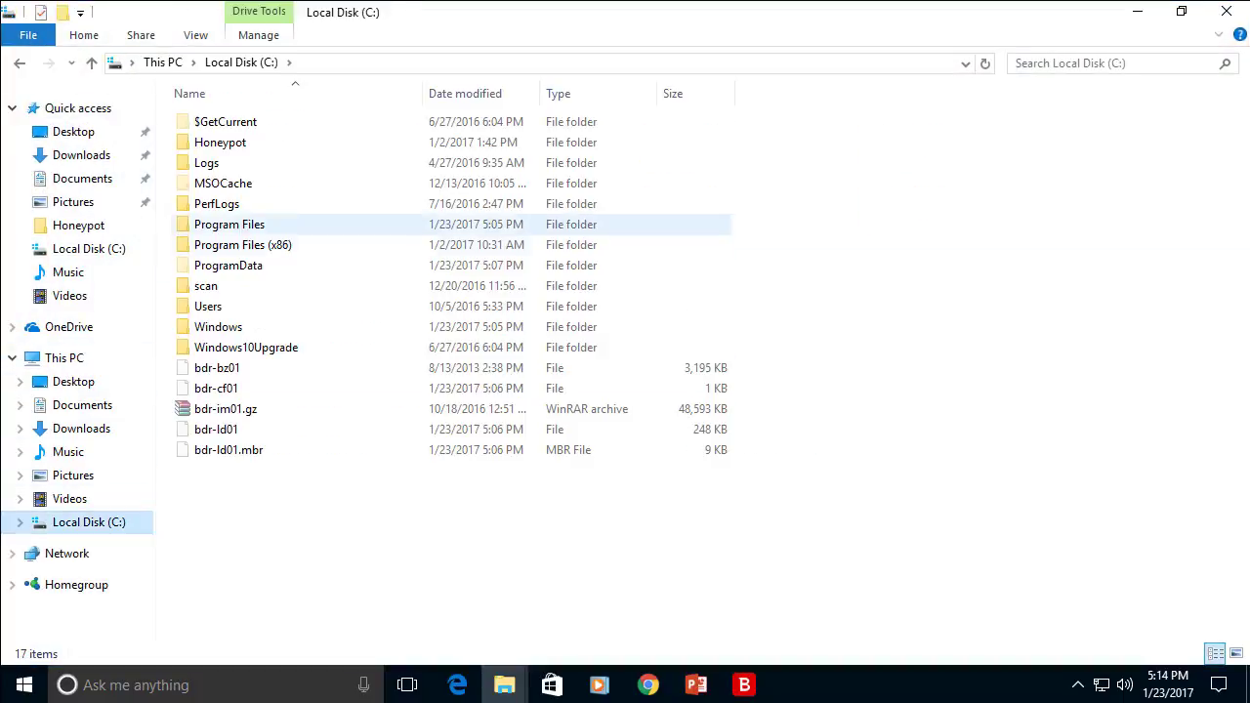
double_click(220, 141)
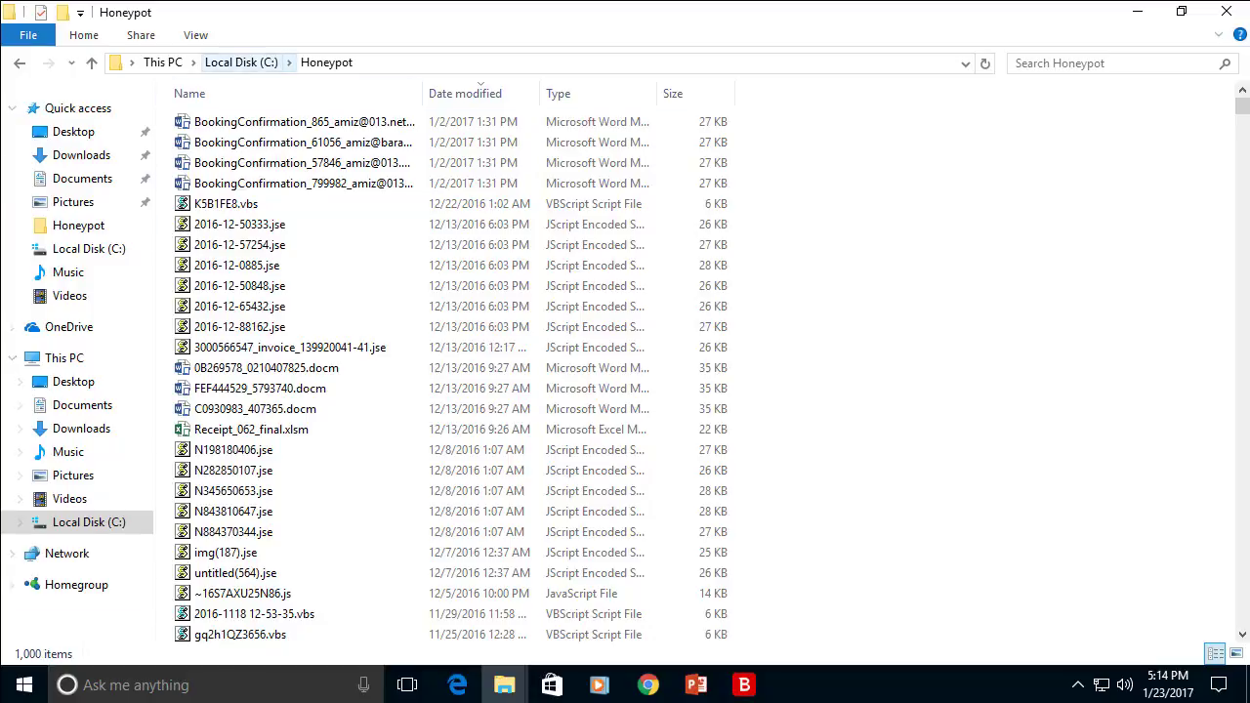
Run Scan with Bitdefender on the C:\Honeypot folder, then open the folder to watch its files
left_click(241, 62)
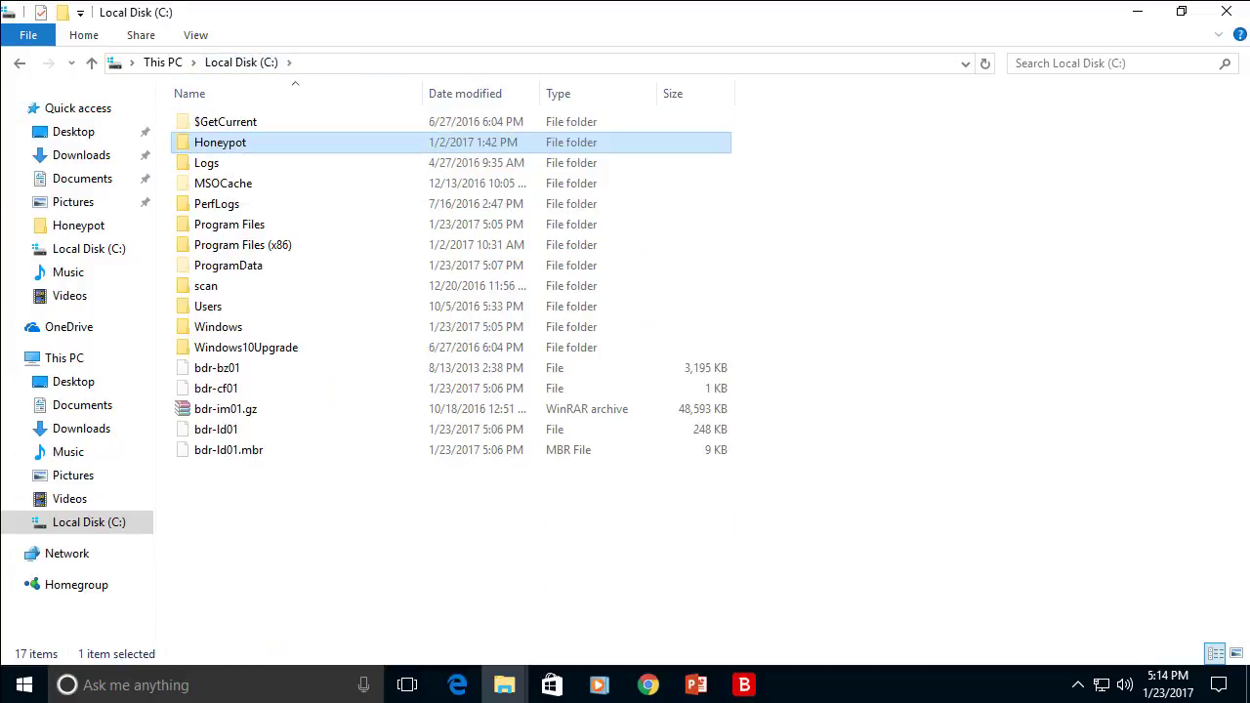
right_click(224, 142)
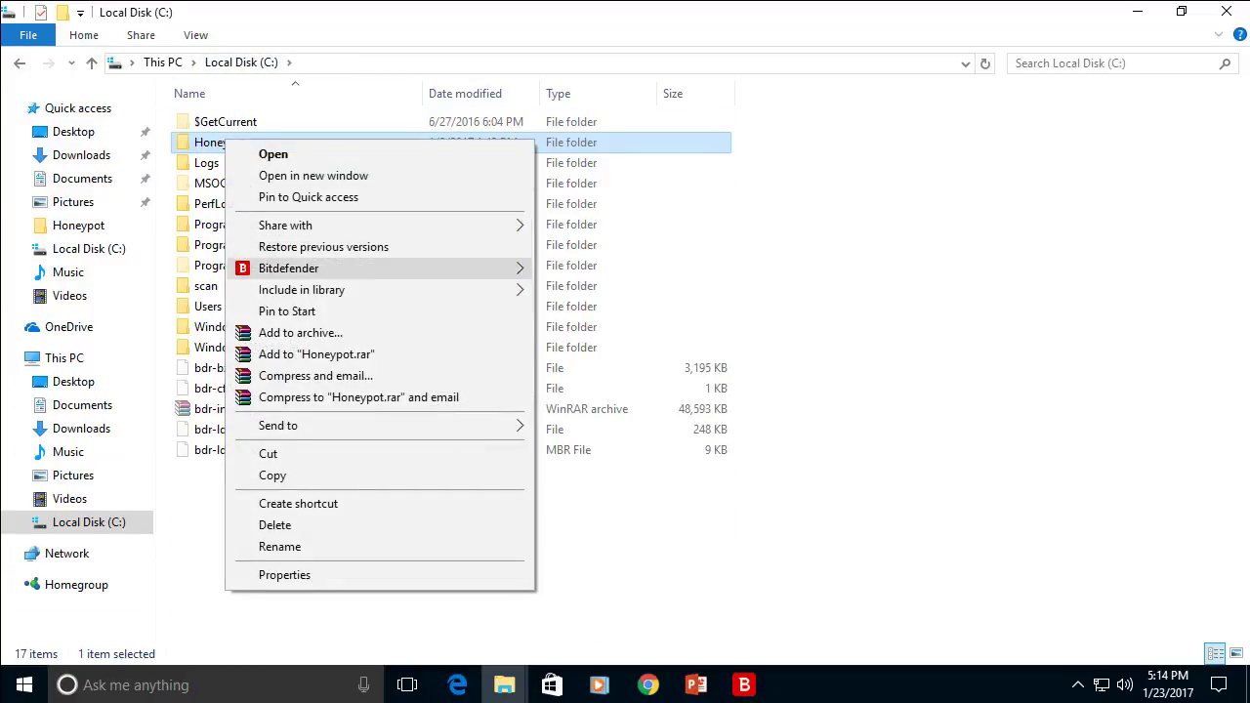
mouse_move(293, 268)
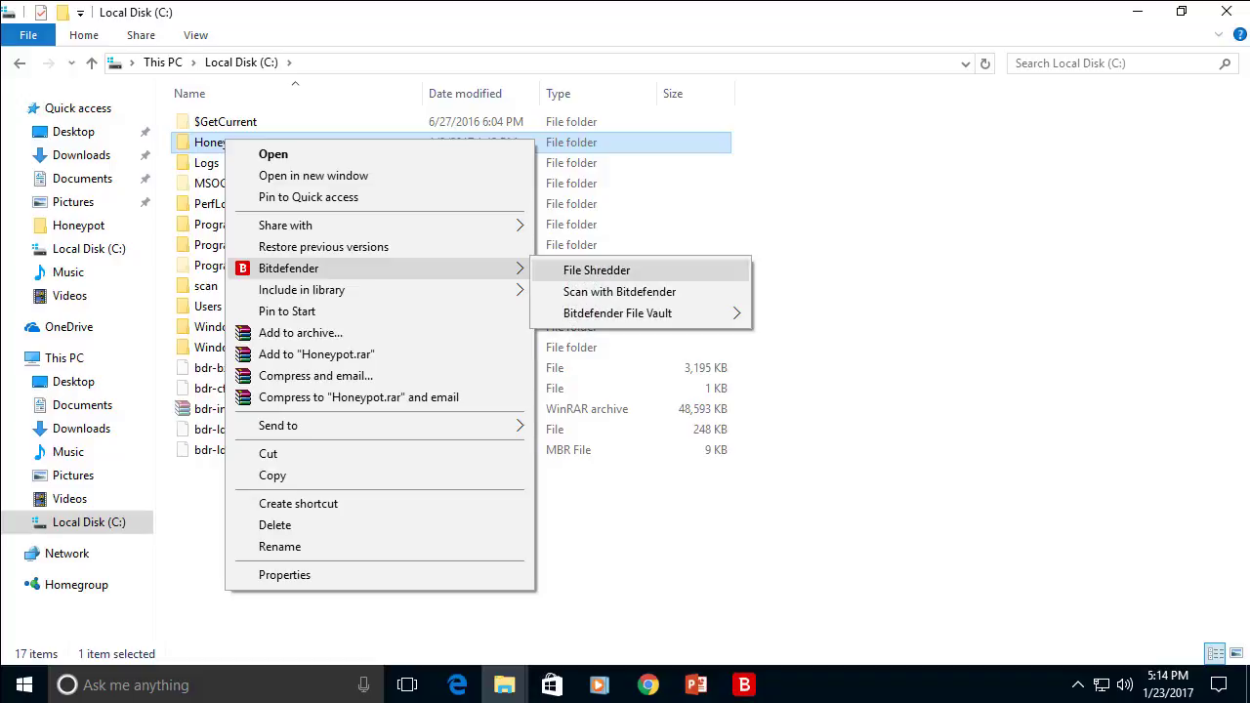
left_click(619, 291)
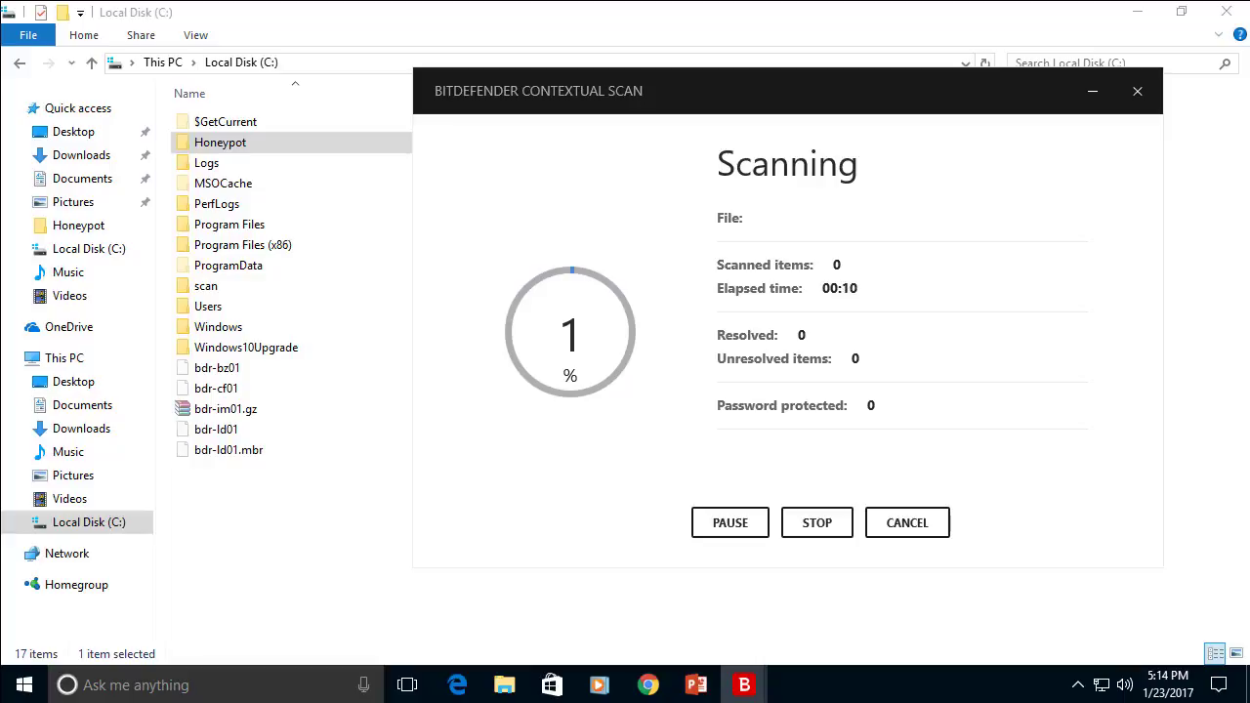
key("Return")
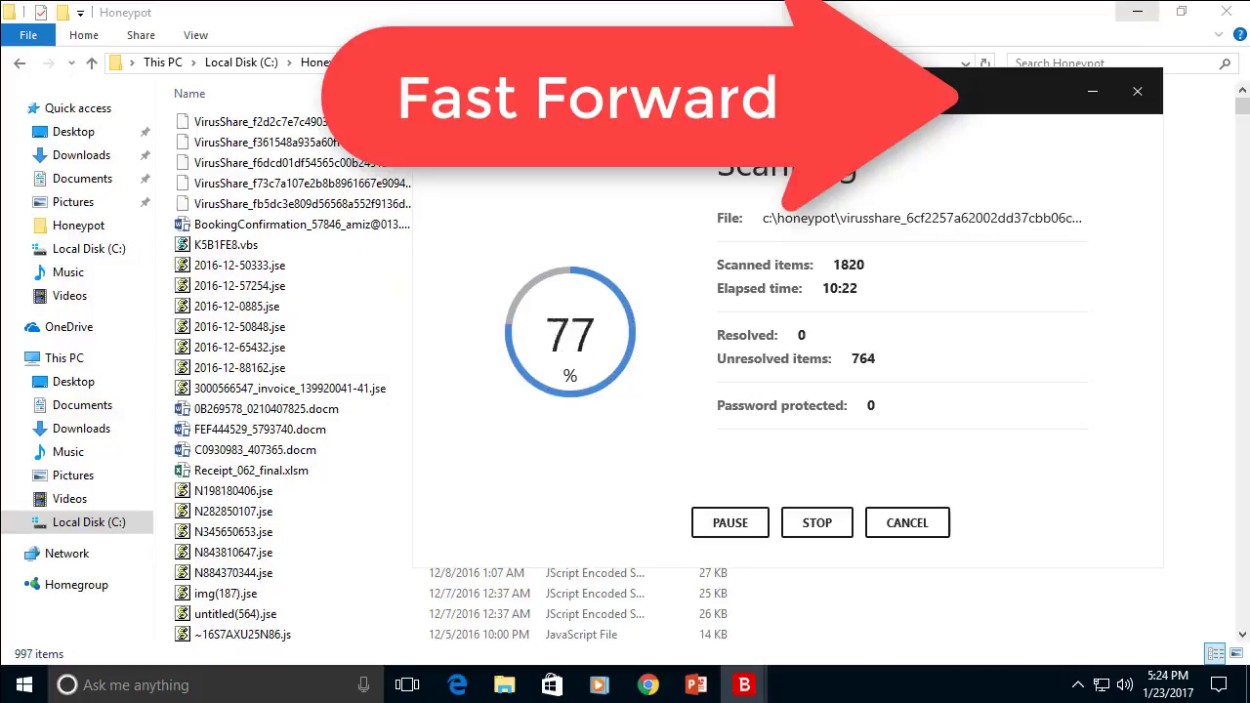
Apply the Delete action to the detected threats, resolving all 962 with none left unresolved
left_click(1005, 206)
left_click(963, 299)
left_click(800, 522)
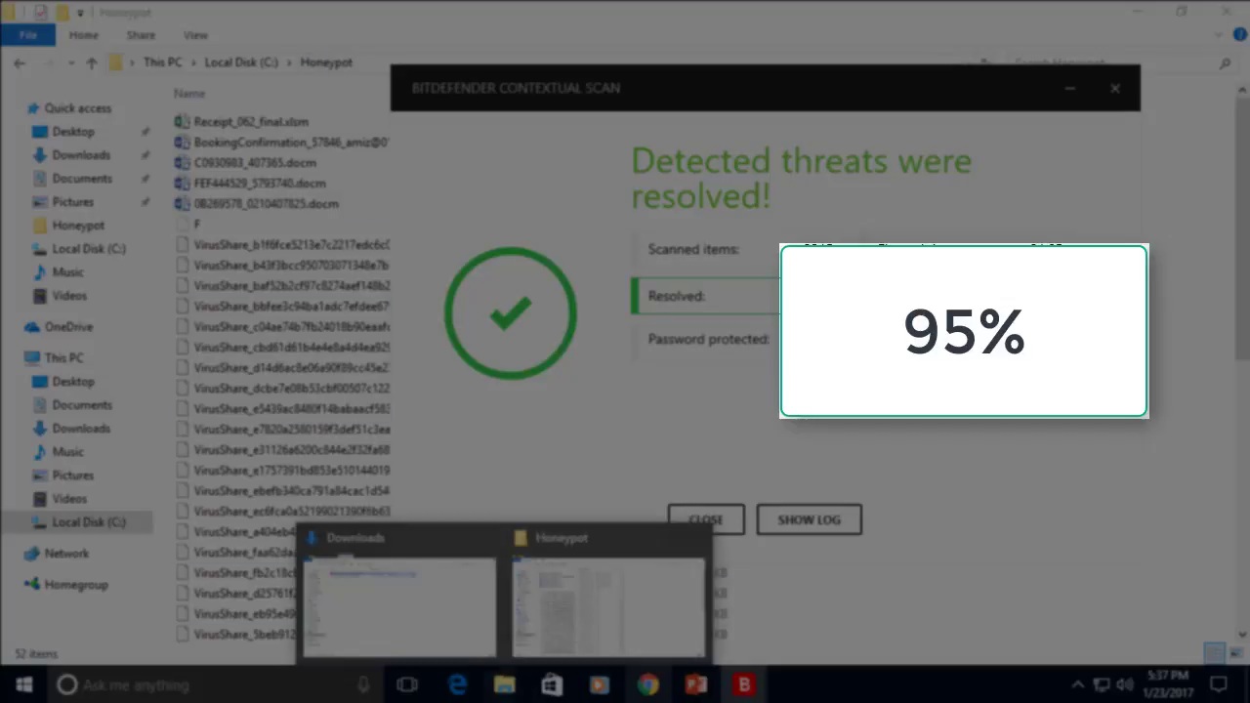
In a new Chrome tab, upload a VirusShare sample from C:\Honeypot to VirusTotal for scanning
left_click(647, 685)
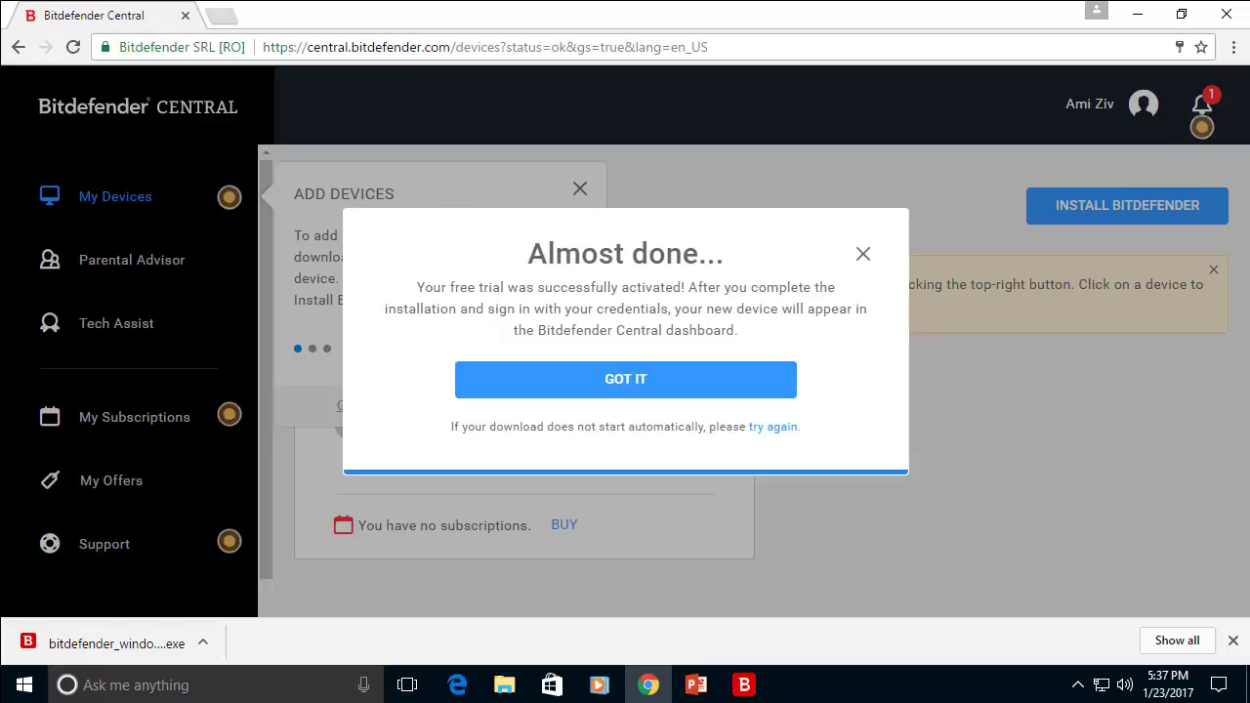
key("ctrl+t")
left_click(284, 84)
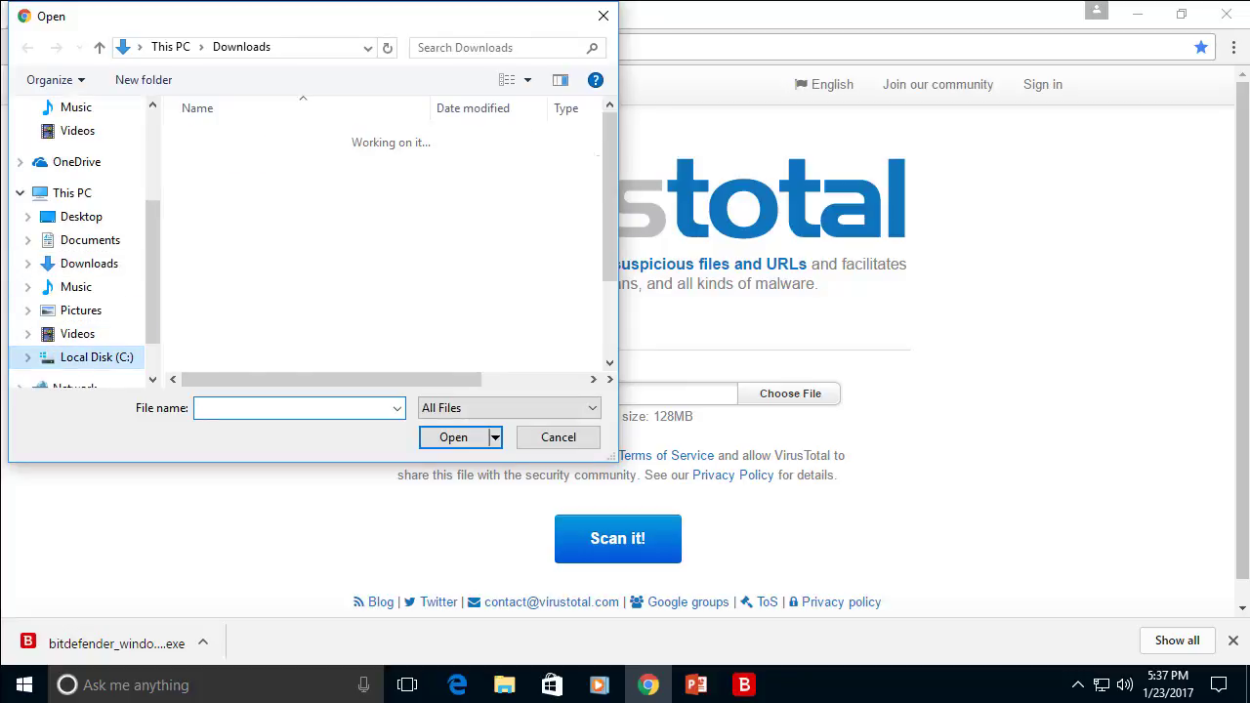
double_click(227, 157)
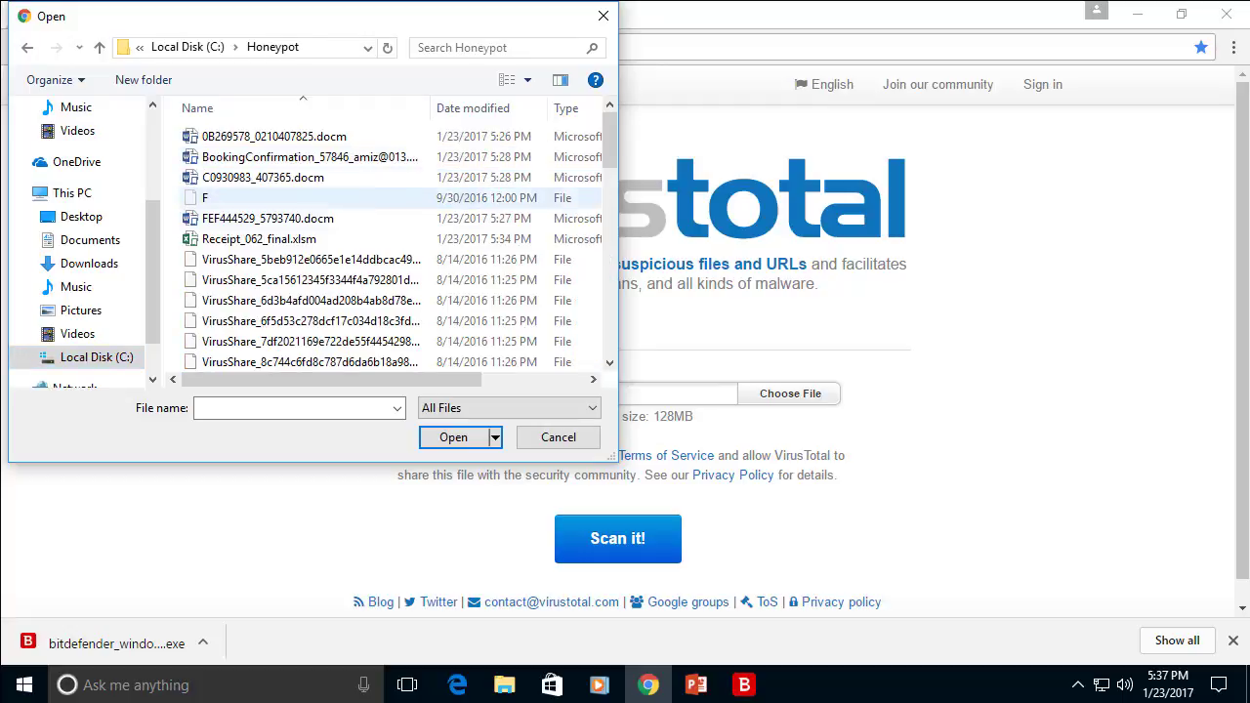
double_click(310, 259)
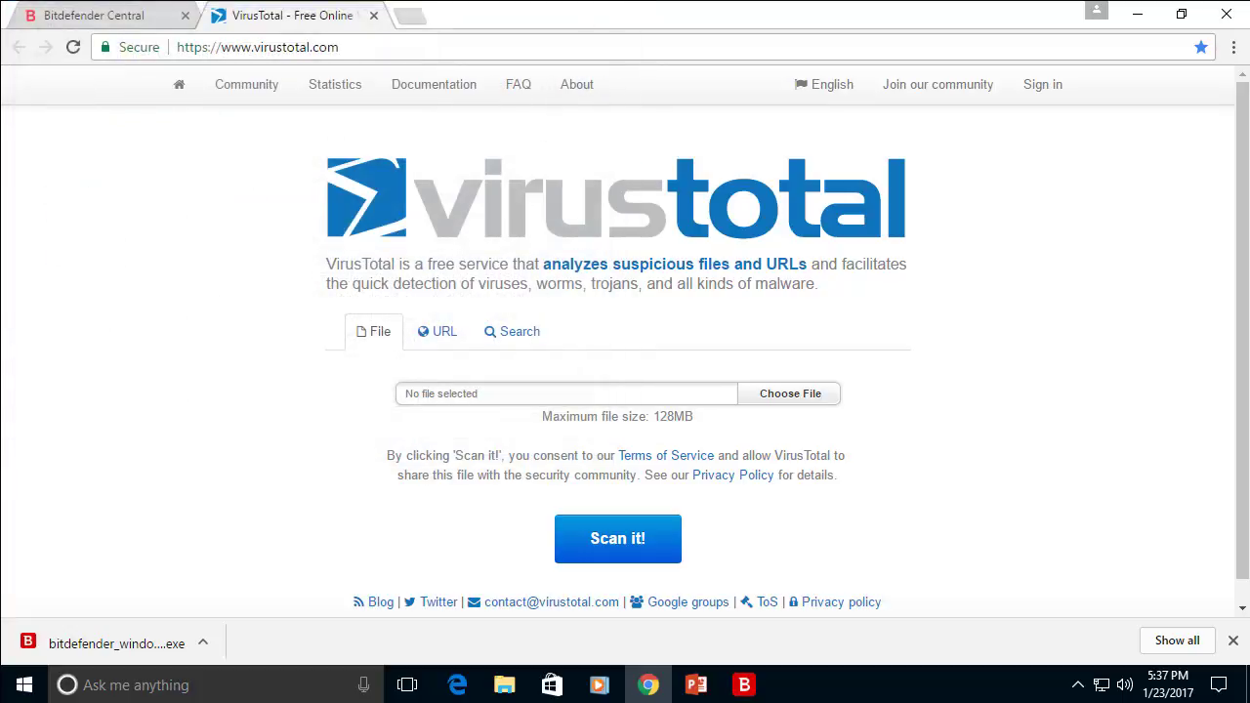
left_click(617, 538)
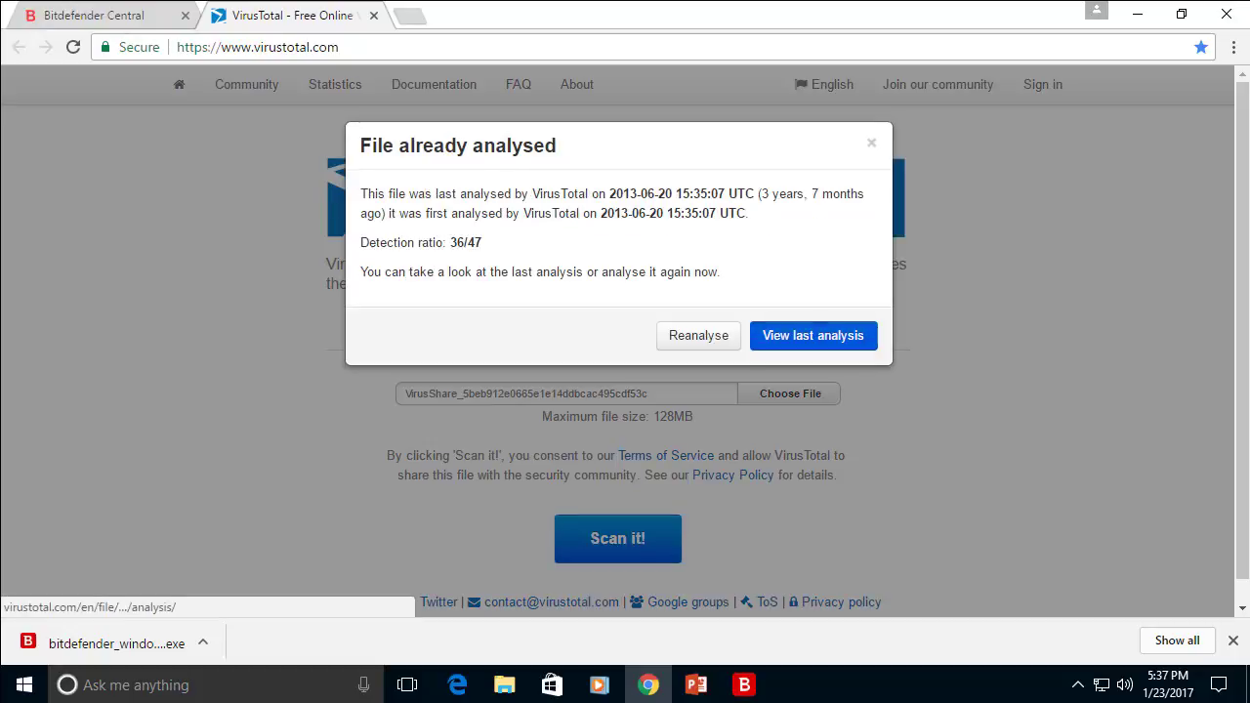
Open the sample's last analysis and scroll through engine verdicts, including BitDefender's Trojan.Generic.7227288
left_click(812, 335)
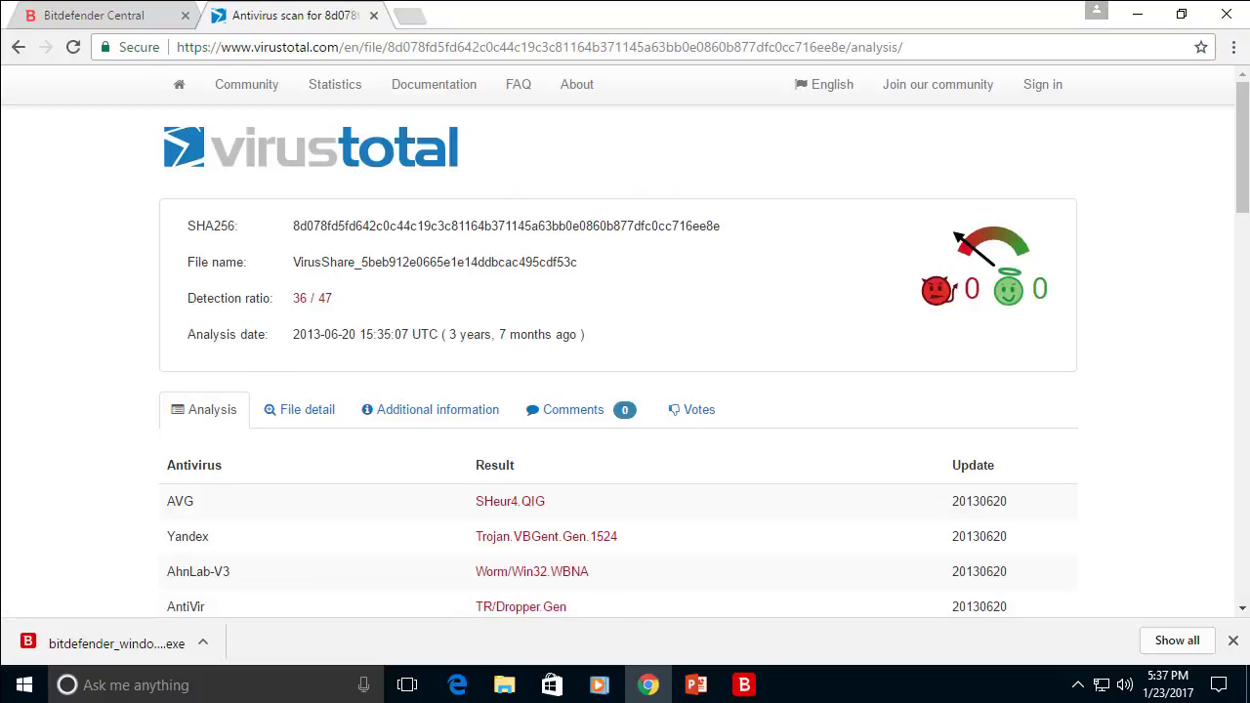
scroll(625, 352, "down", 3)
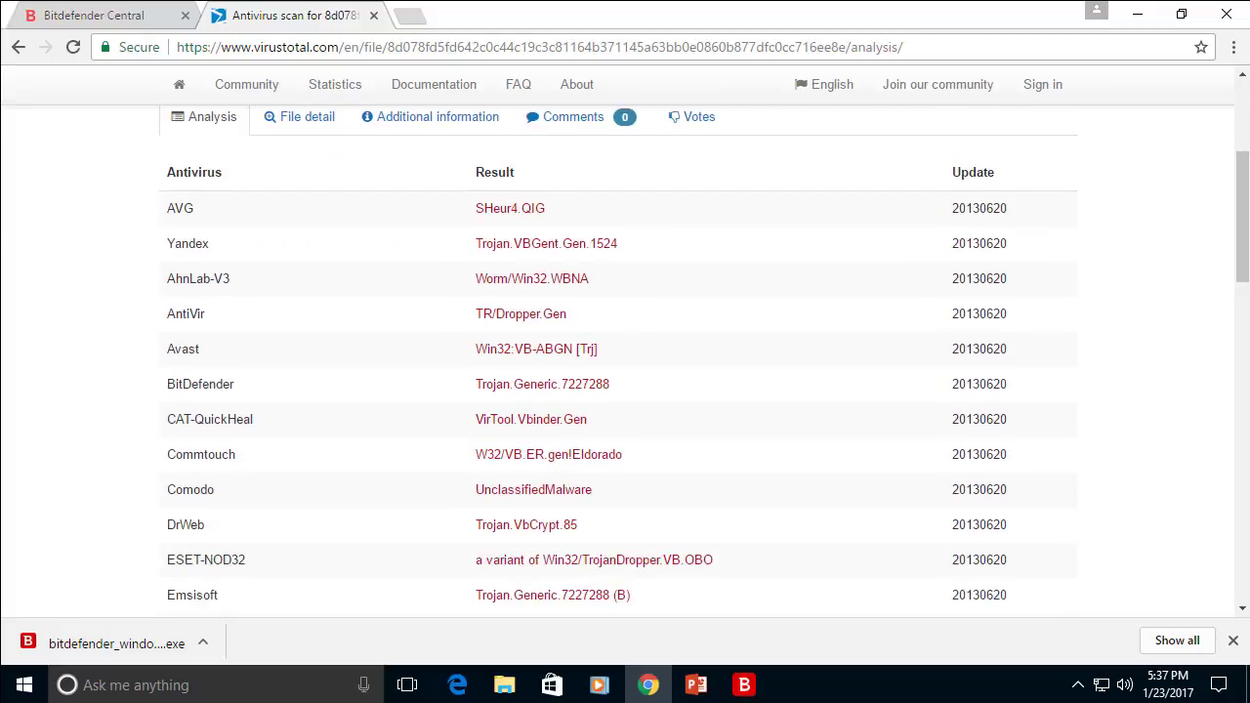
scroll(625, 351, "down", 1)
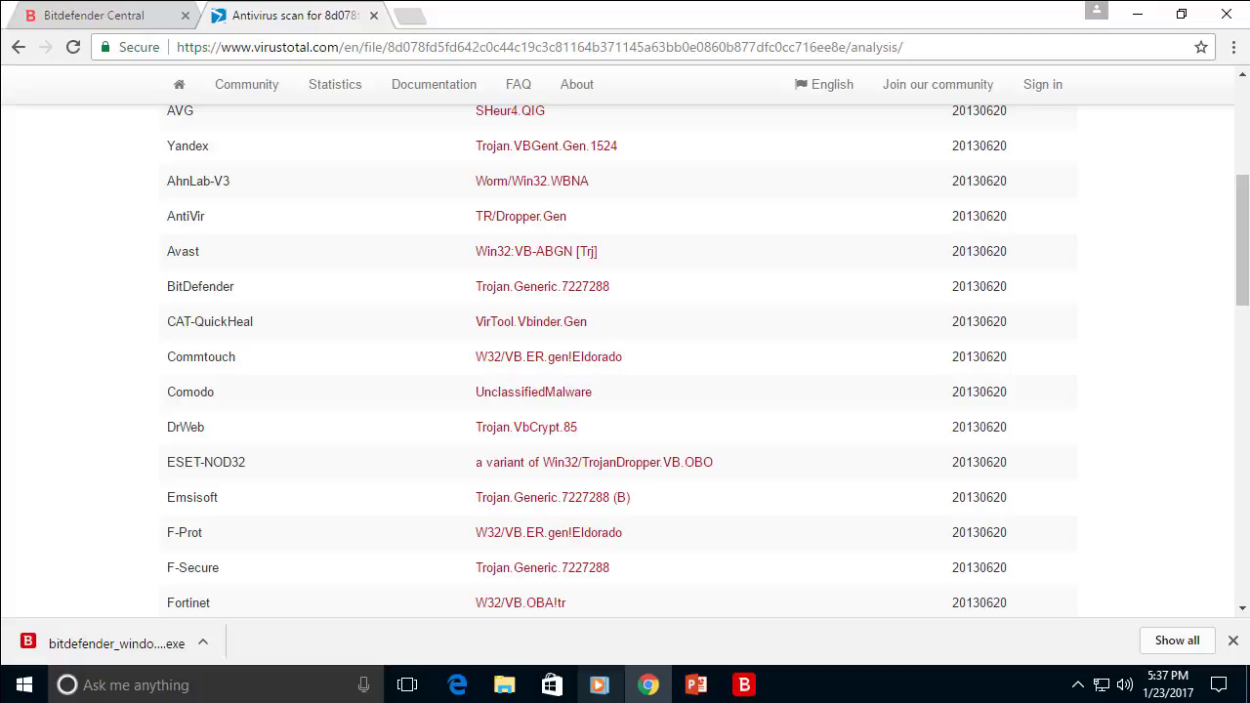
End the Aggregated Lab Tests slideshow and switch to the Lab Test Results Calculator in Chrome
mouse_move(504, 685)
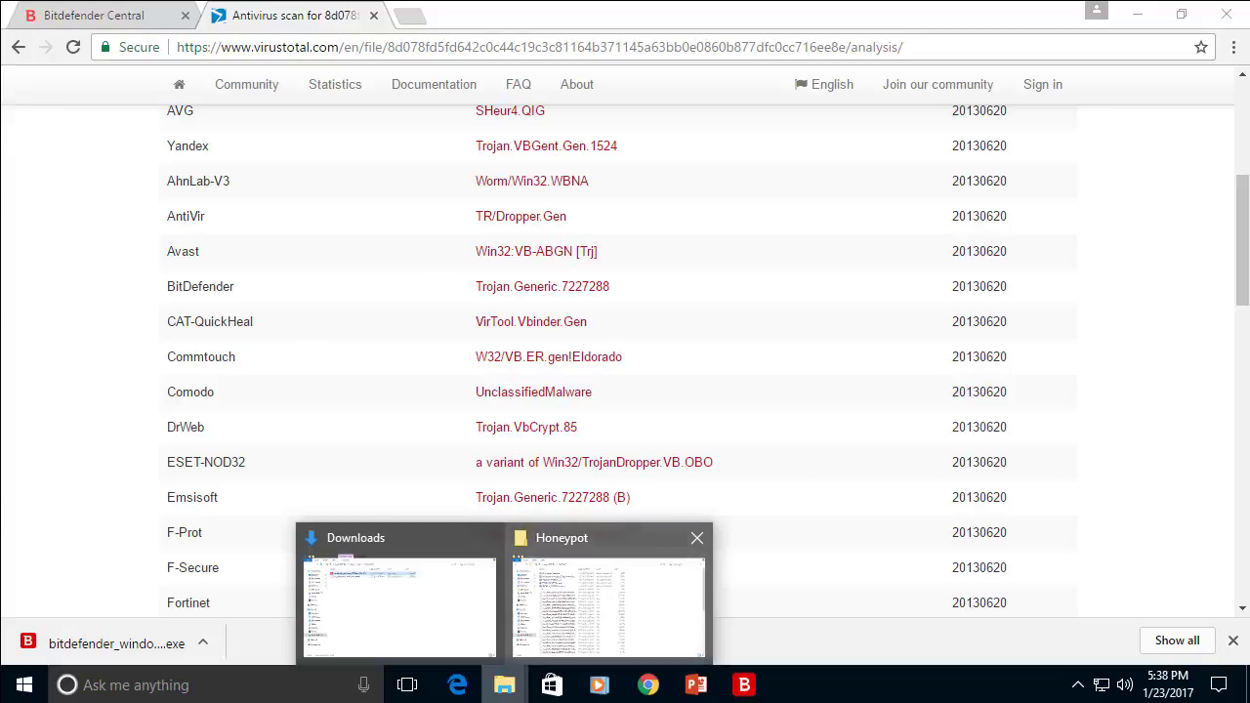
left_click(607, 601)
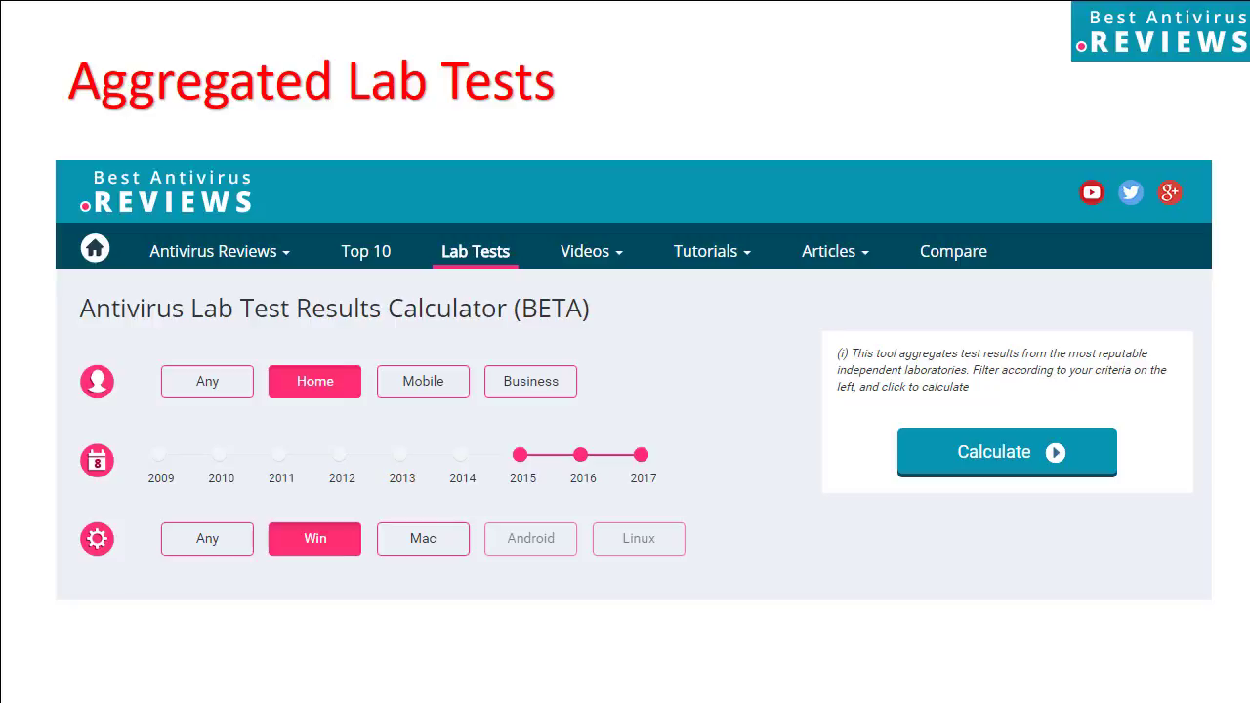
key("Escape")
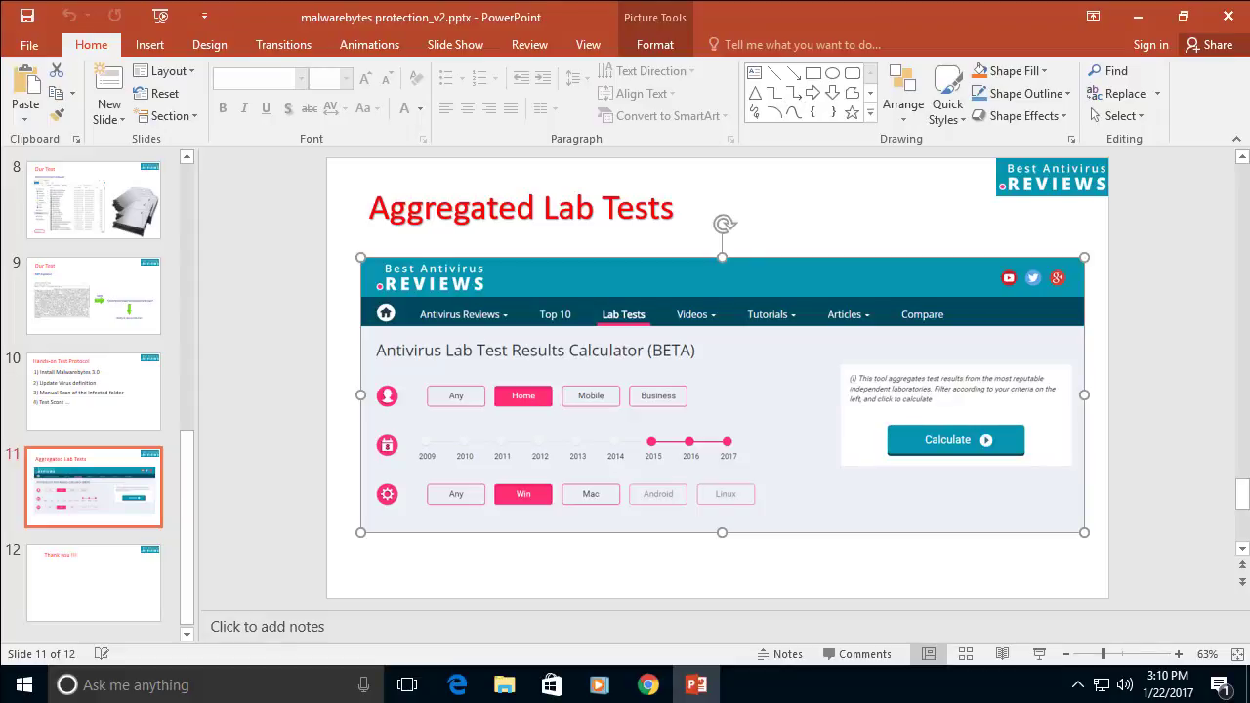
key("alt+Tab")
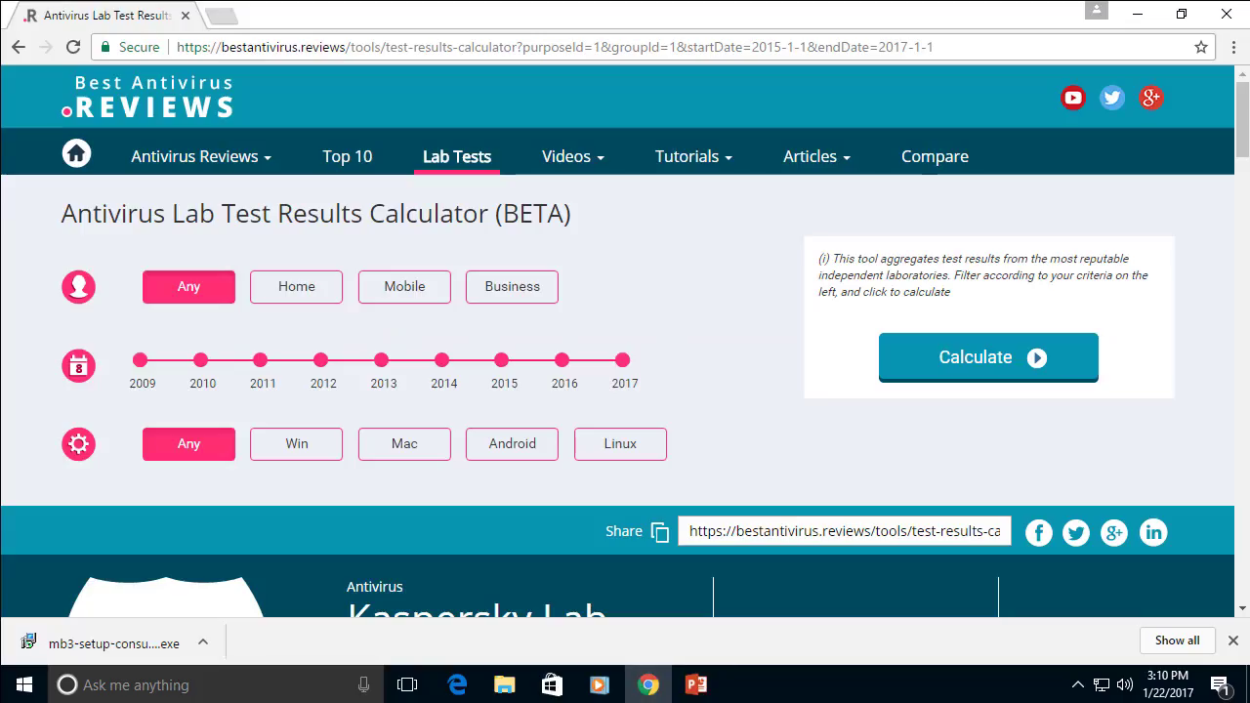
Filter the calculator to Home users on Windows for 2015–2017 and calculate the rankings
left_click(295, 287)
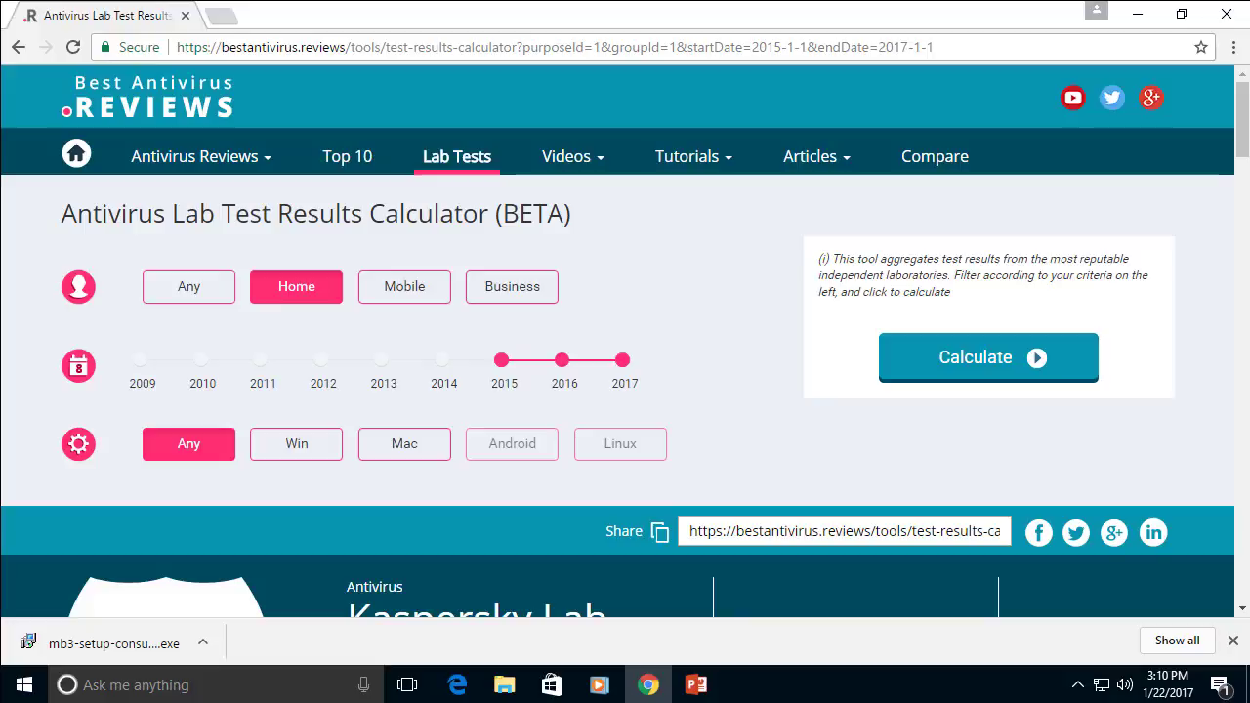
left_click(296, 444)
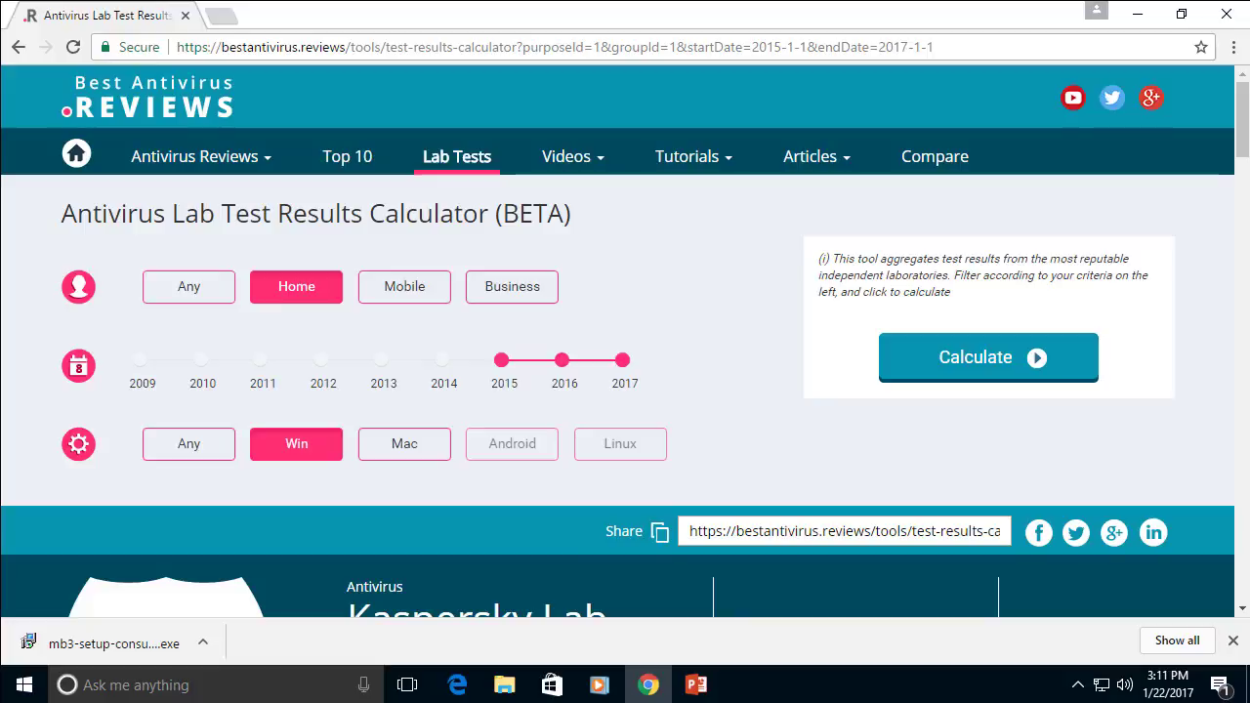
left_click(988, 357)
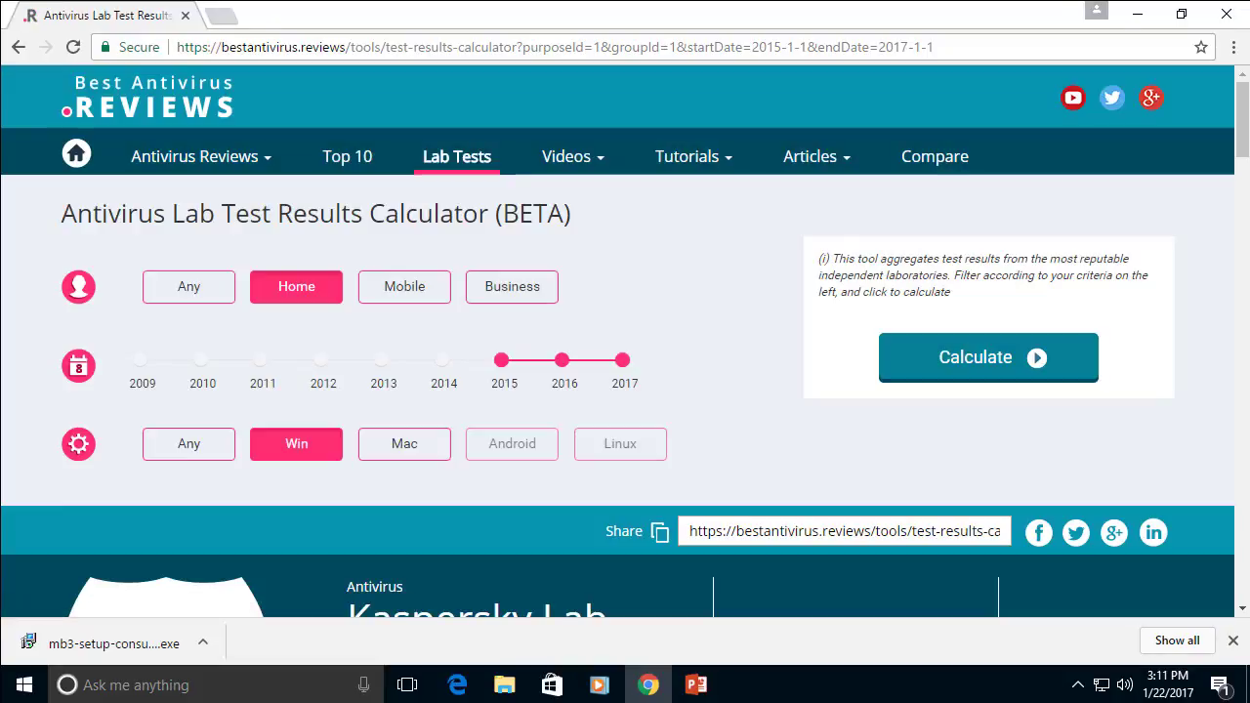
Dismiss the graph help on the 2015–2017 score timeline and inspect points like Nov 2016 False Alerts 100.00
scroll(625, 390, "down", 5)
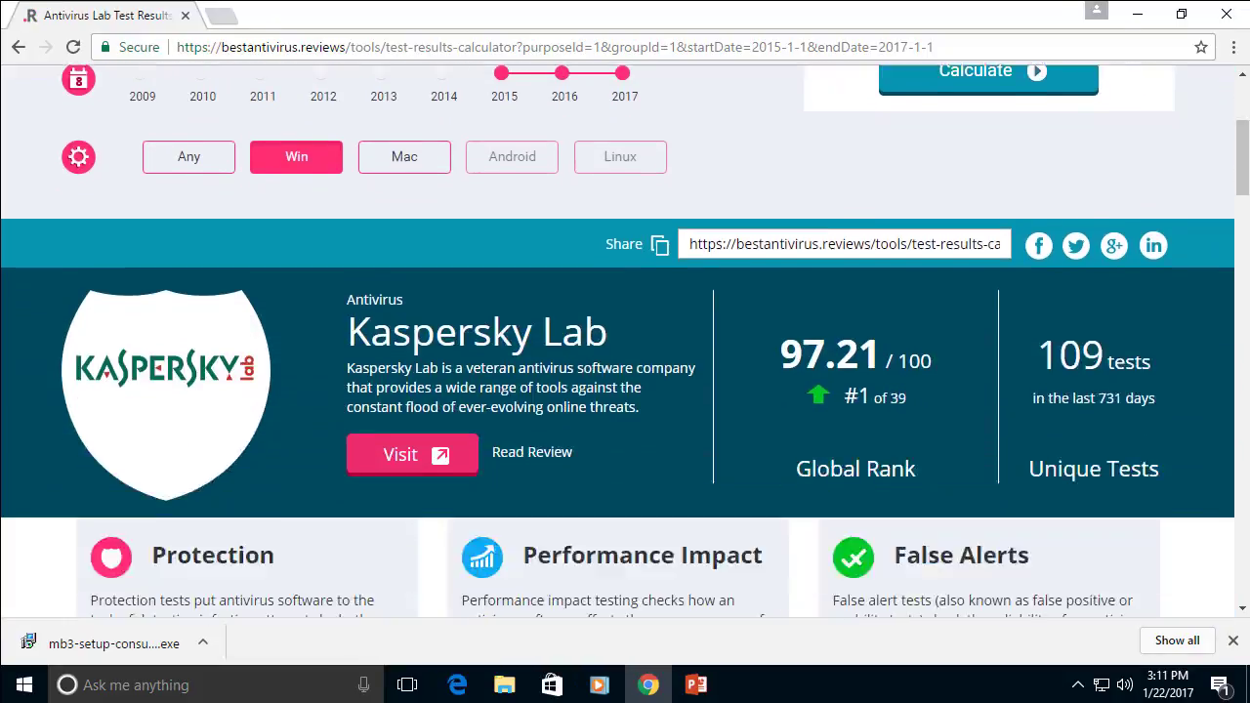
scroll(625, 391, "down", 6)
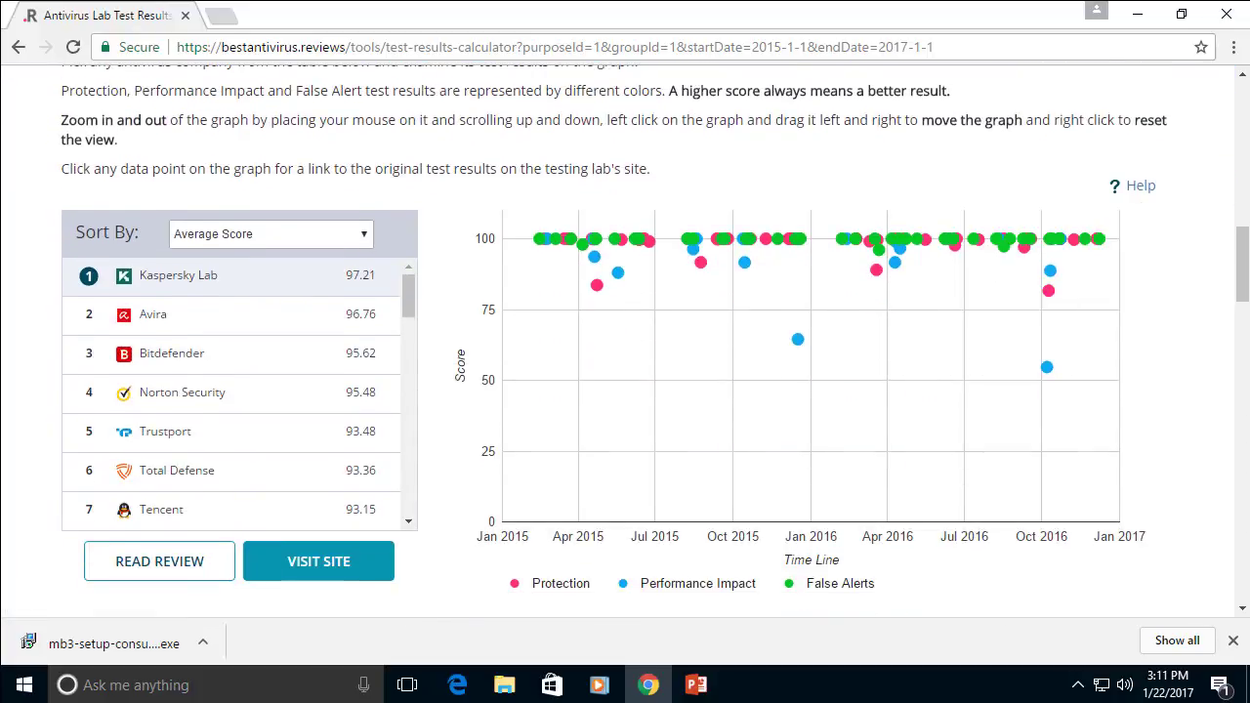
left_click(572, 239)
mouse_move(1098, 238)
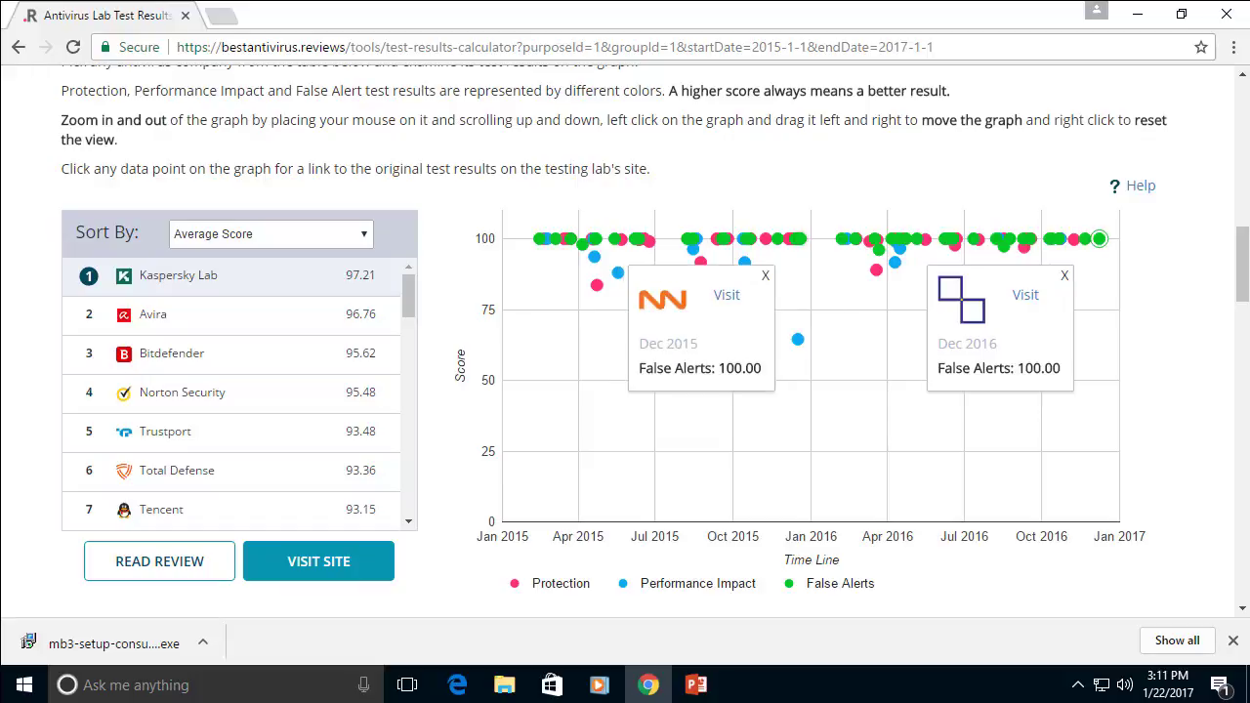
mouse_move(791, 238)
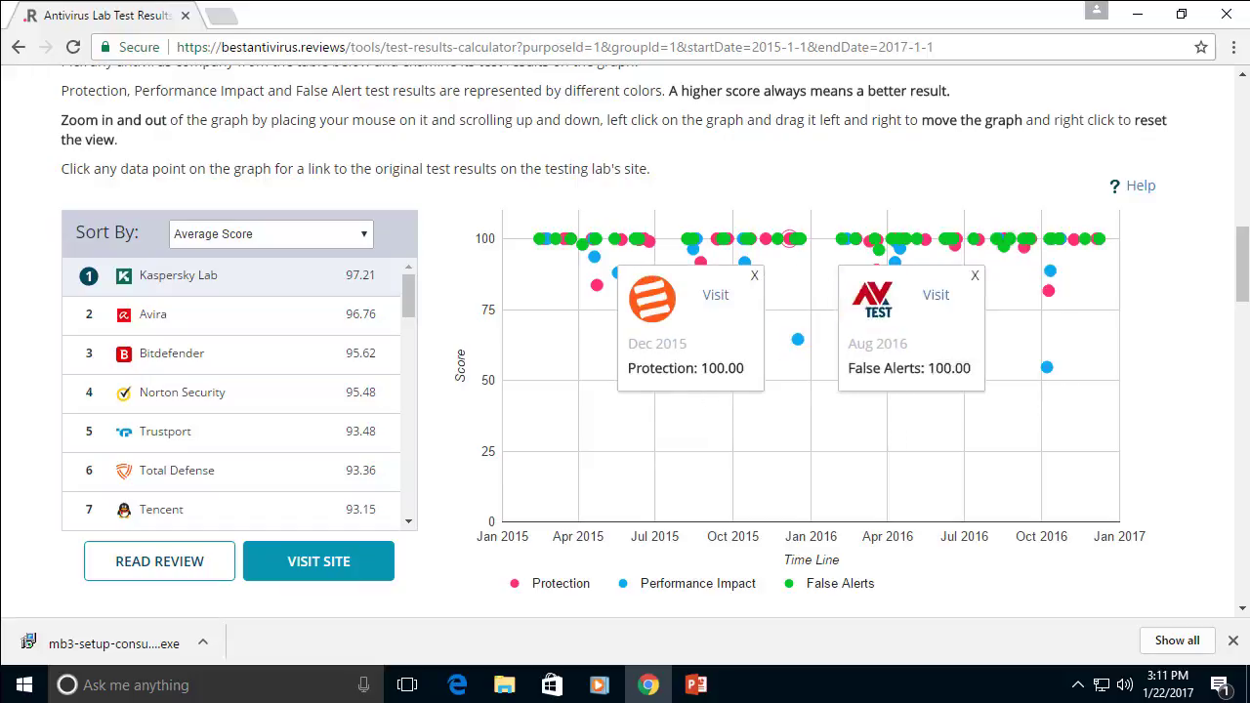